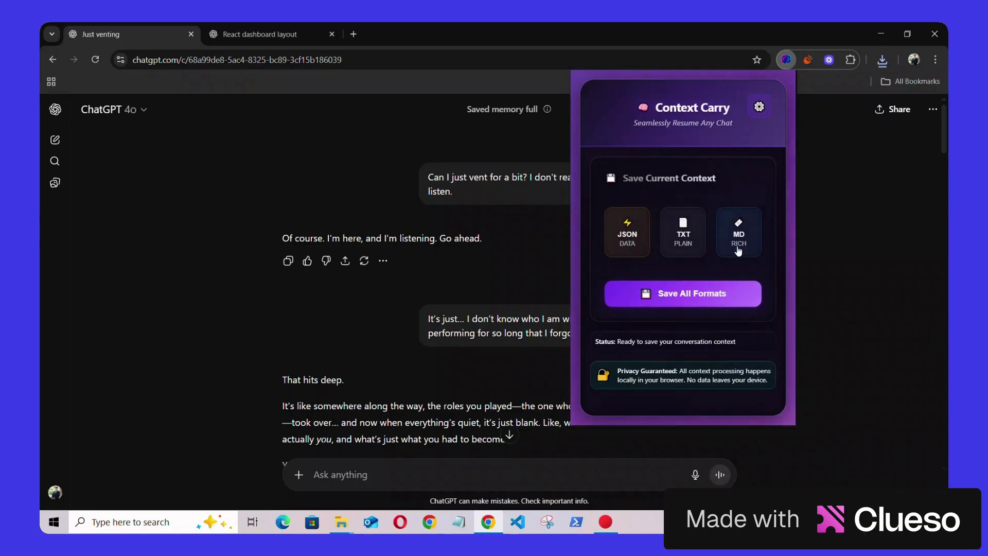
Look over the Context Carry settings and export the Just venting chat in JSON format.
click(760, 107)
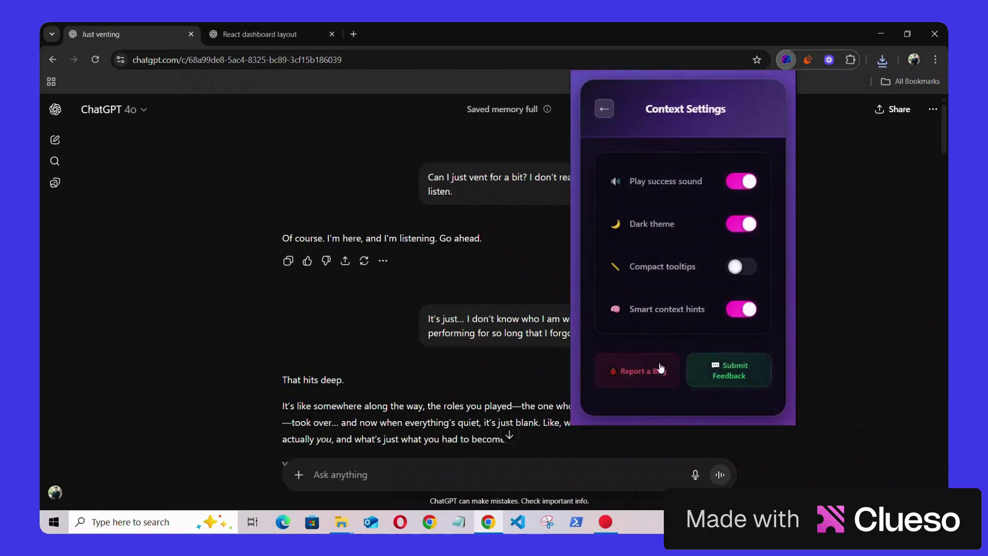
click(604, 107)
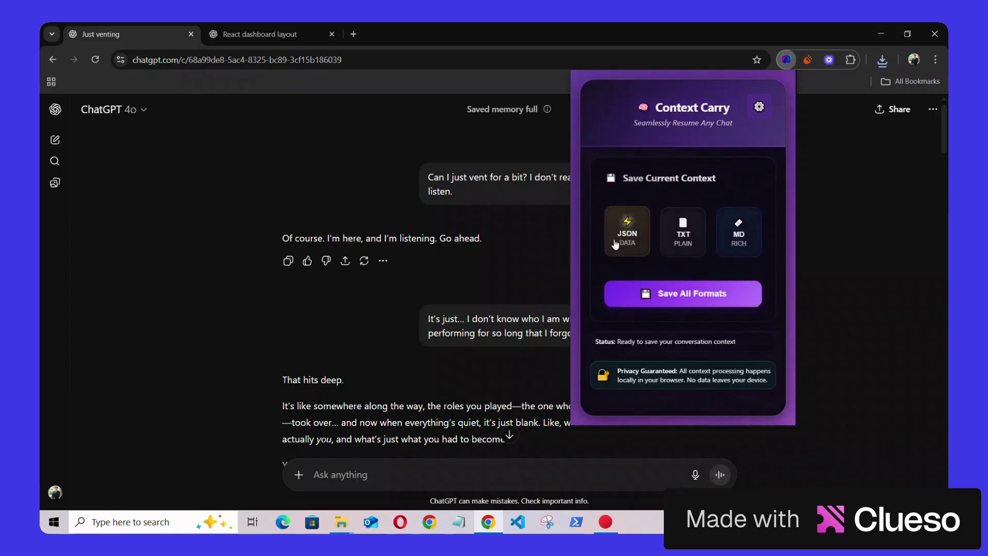
click(626, 237)
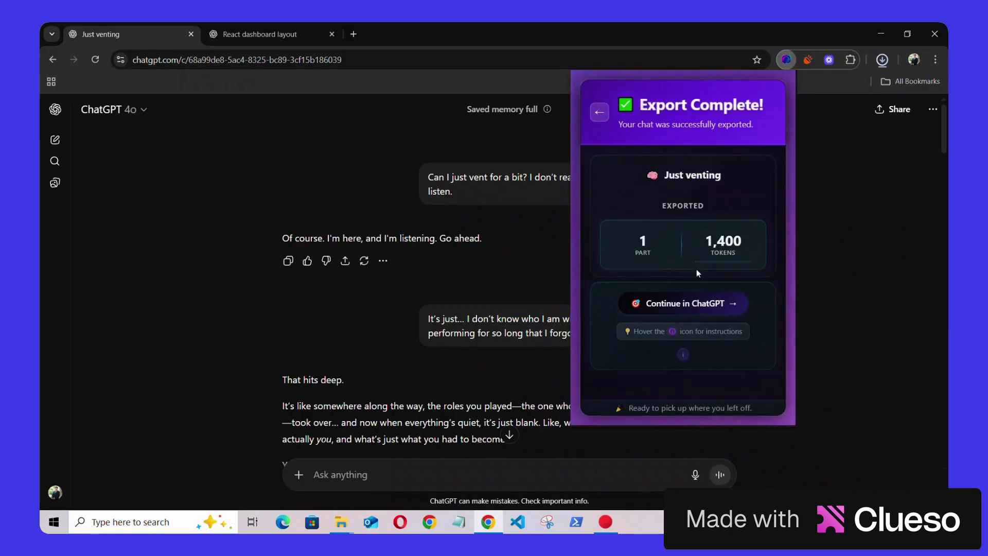
mouse_move(683, 358)
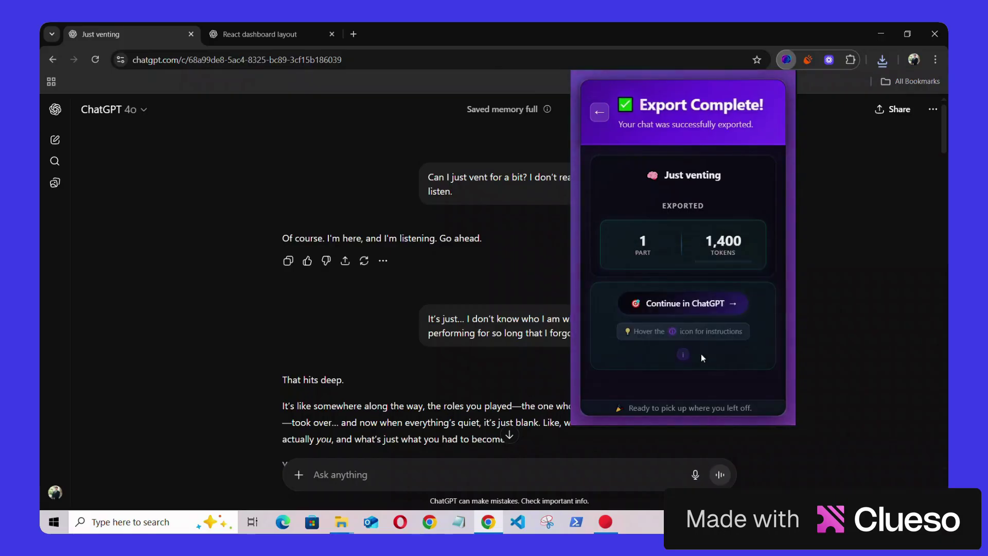
Continue in a new ChatGPT conversation and switch it to a temporary chat.
click(686, 305)
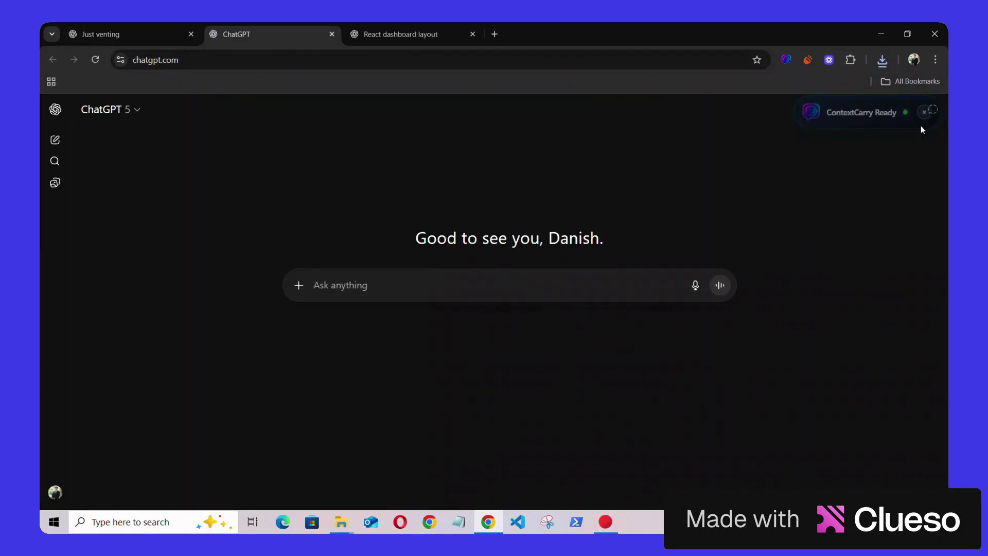
click(933, 109)
Switch to File Explorer, extract the Just_venting_json archive in Downloads and open the extracted folder.
mouse_move(342, 520)
click(375, 469)
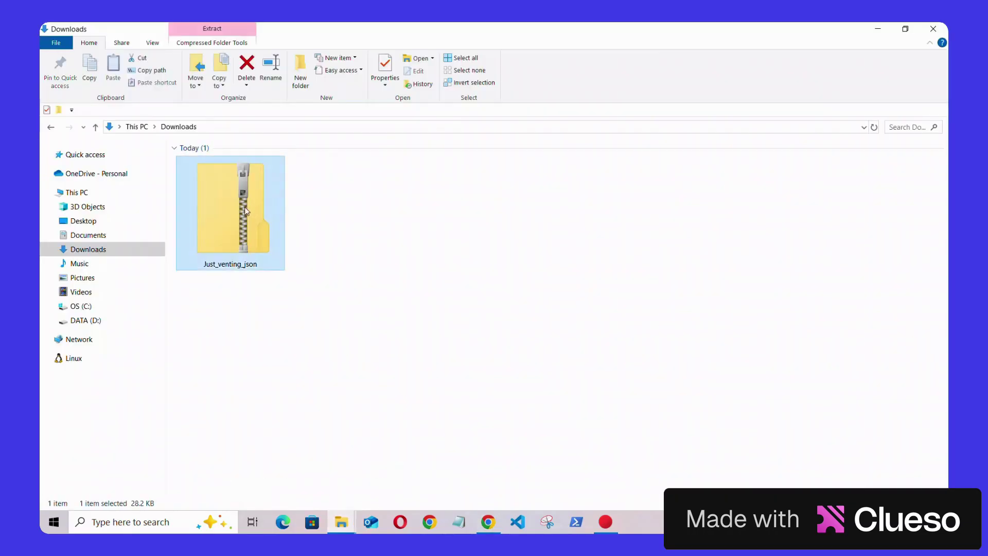
right_click(243, 211)
click(307, 322)
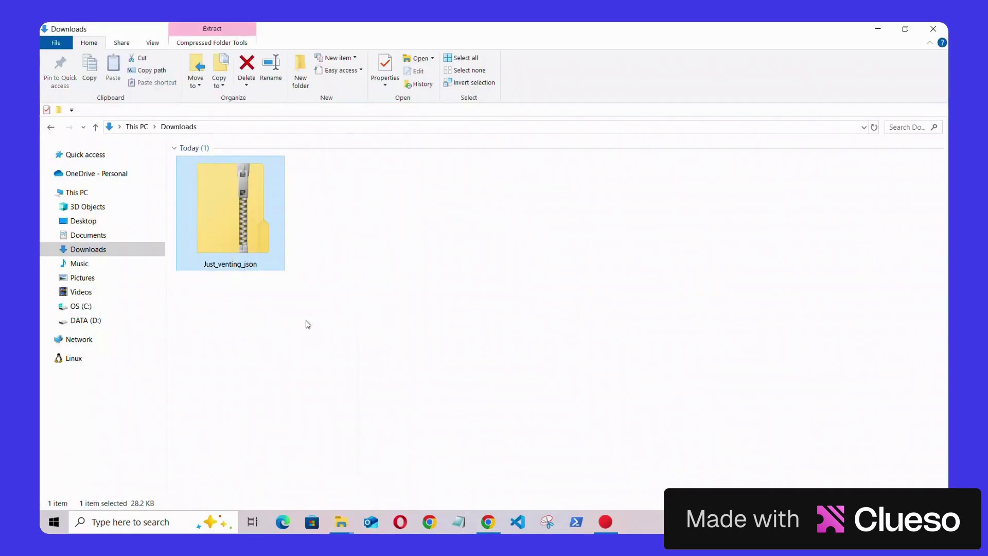
double_click(352, 262)
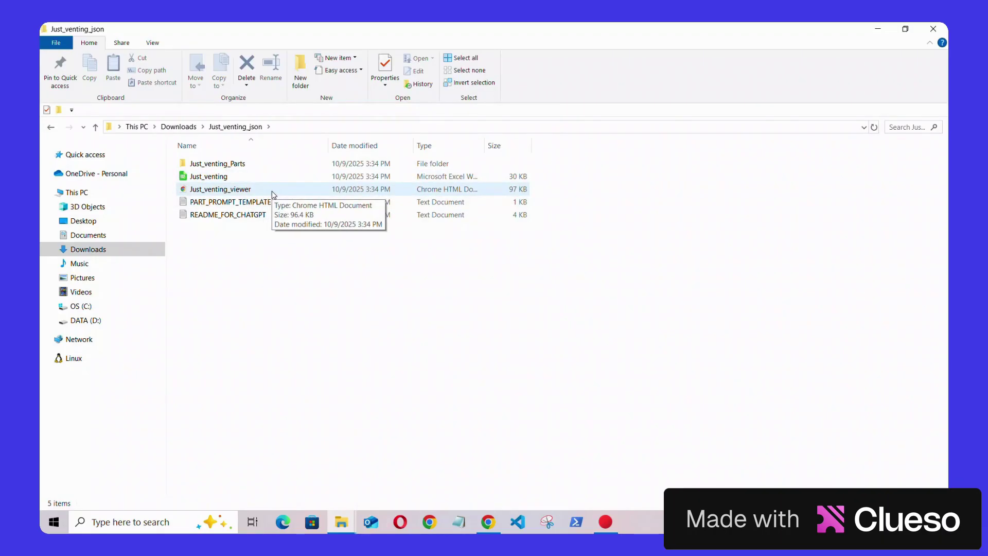
Open 01_part-1 from the Just_venting_Parts folder in Notepad, read through its exported messages and close it.
double_click(218, 163)
click(200, 163)
right_click(206, 162)
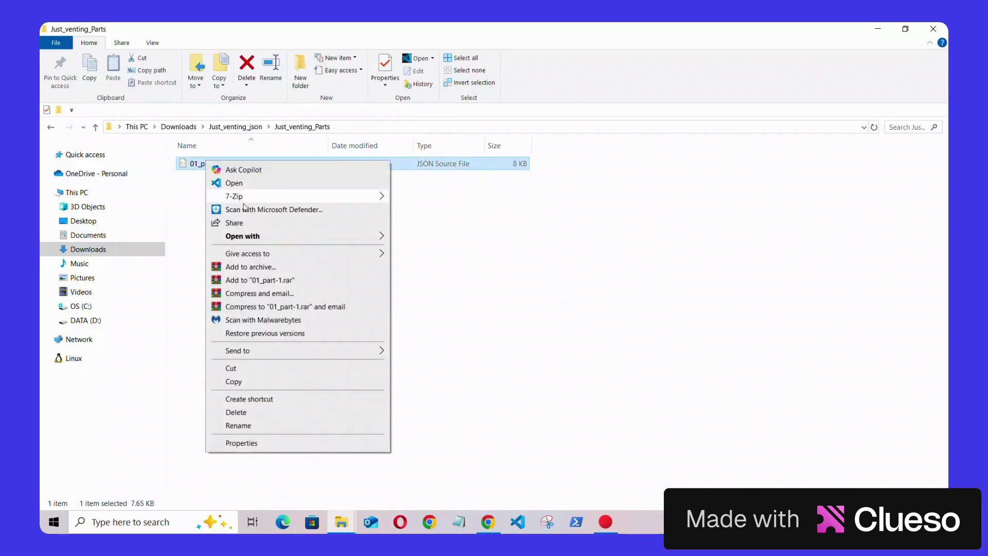
mouse_move(260, 237)
click(427, 251)
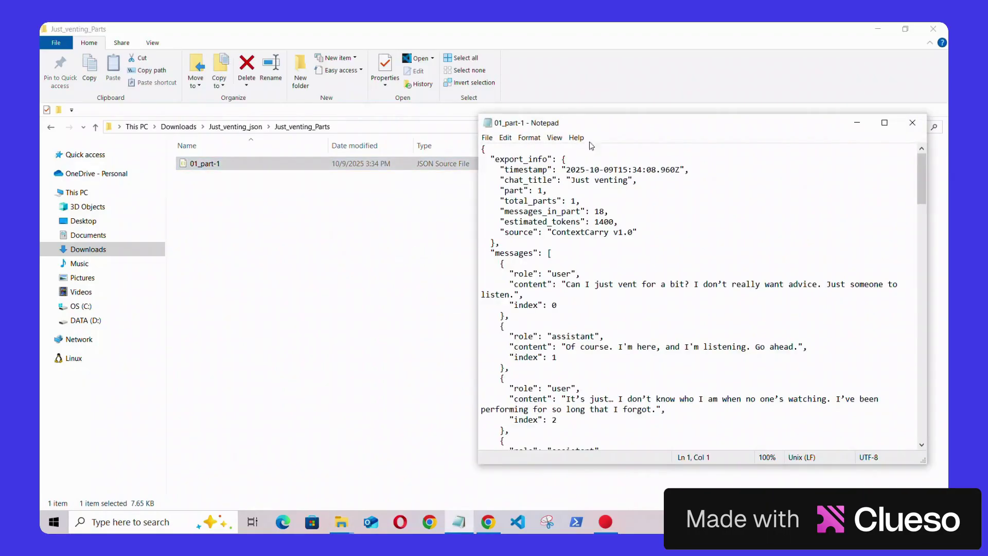
scroll(637, 207, down, 20)
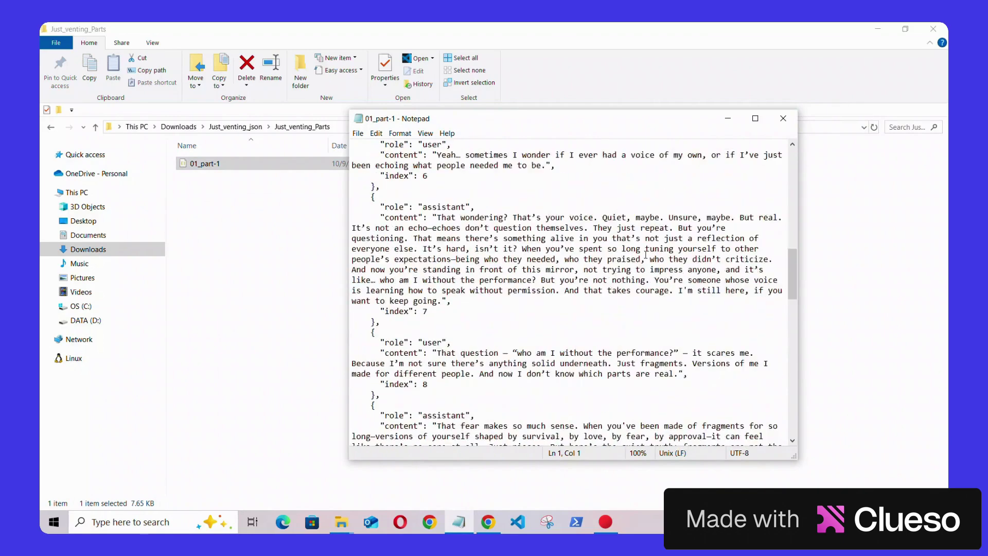
click(773, 127)
Return to the Just_venting_json folder and open the Just_venting workbook in Excel.
click(235, 127)
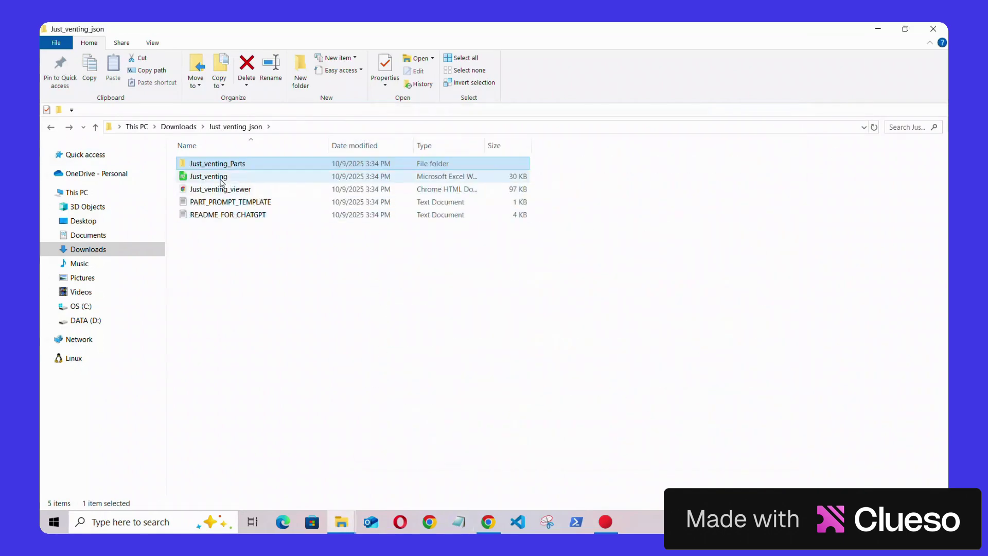
right_click(220, 177)
mouse_move(360, 286)
click(445, 289)
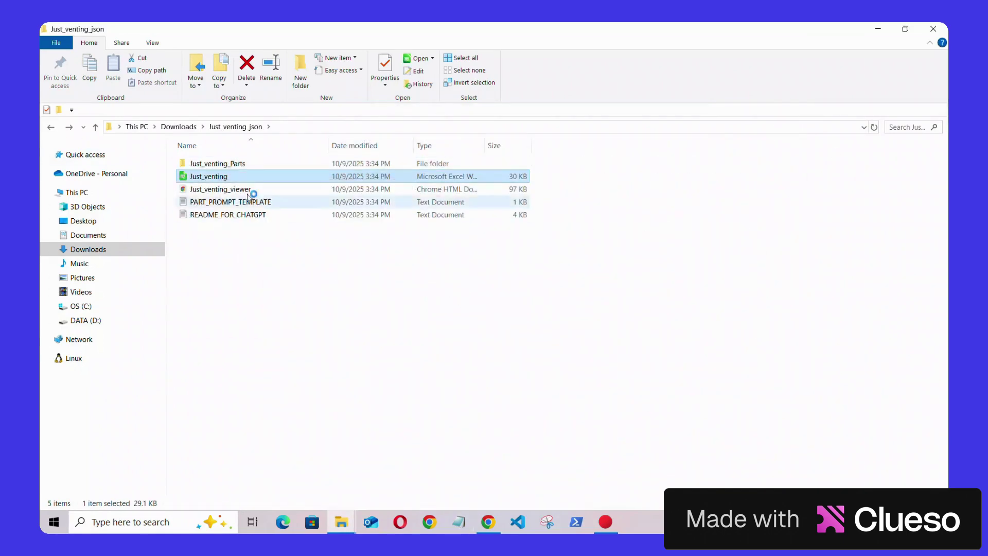
Open Just_venting_viewer in Chrome and read through the exported conversation from start to end.
click(227, 191)
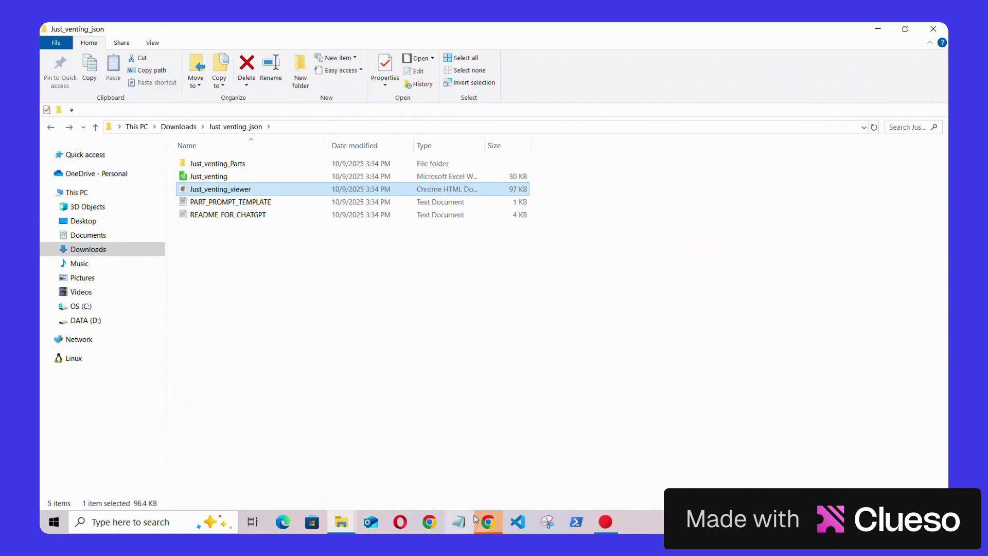
click(485, 522)
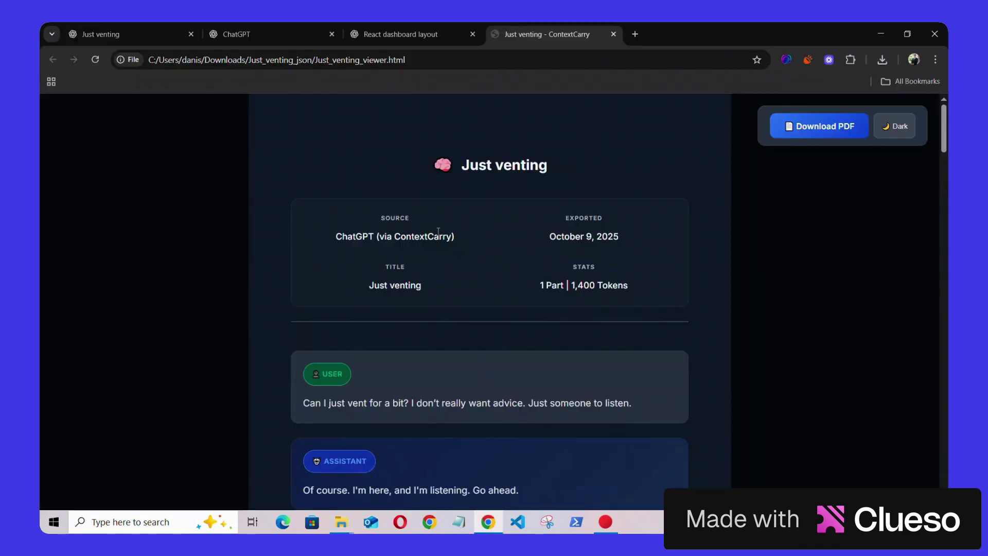
scroll(415, 258, down, 12)
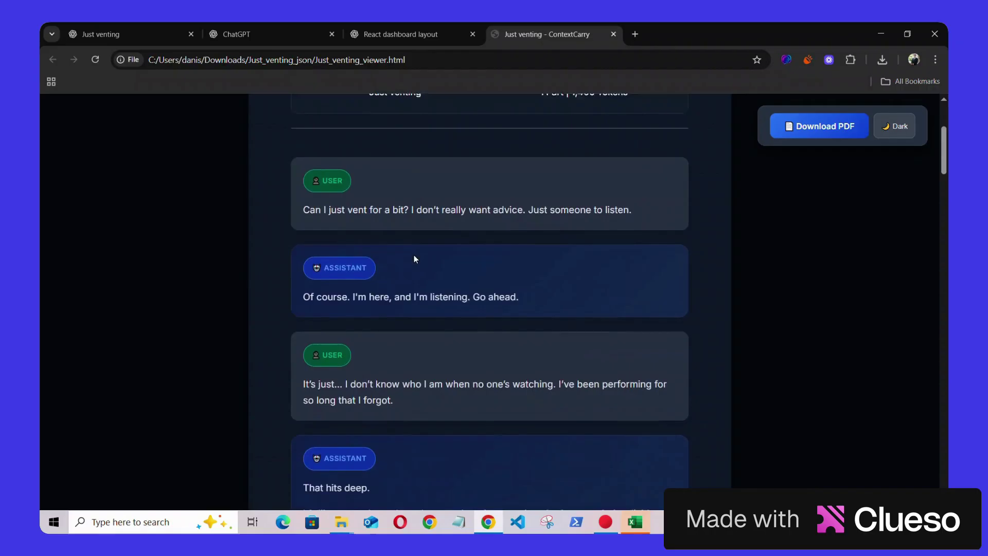
scroll(415, 258, down, 20)
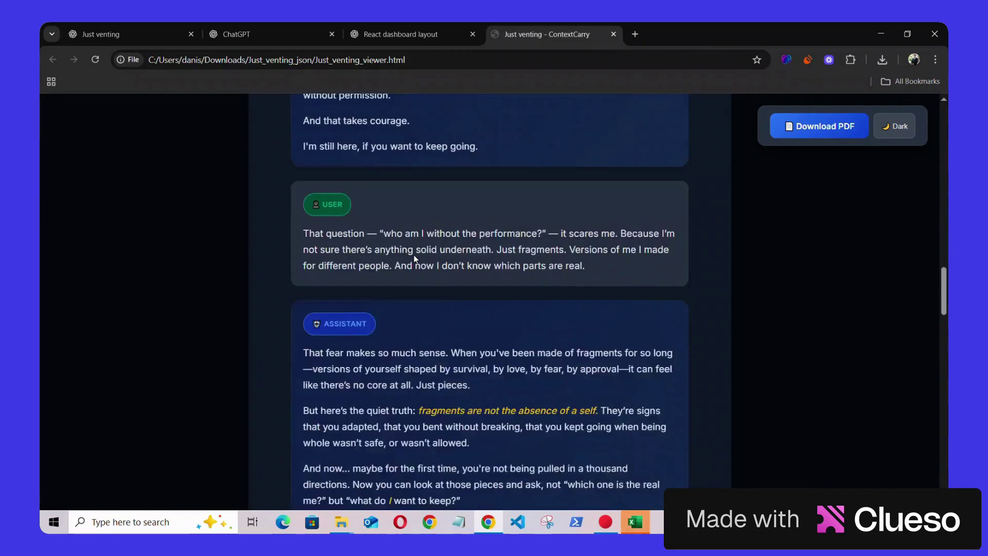
scroll(414, 255, down, 15)
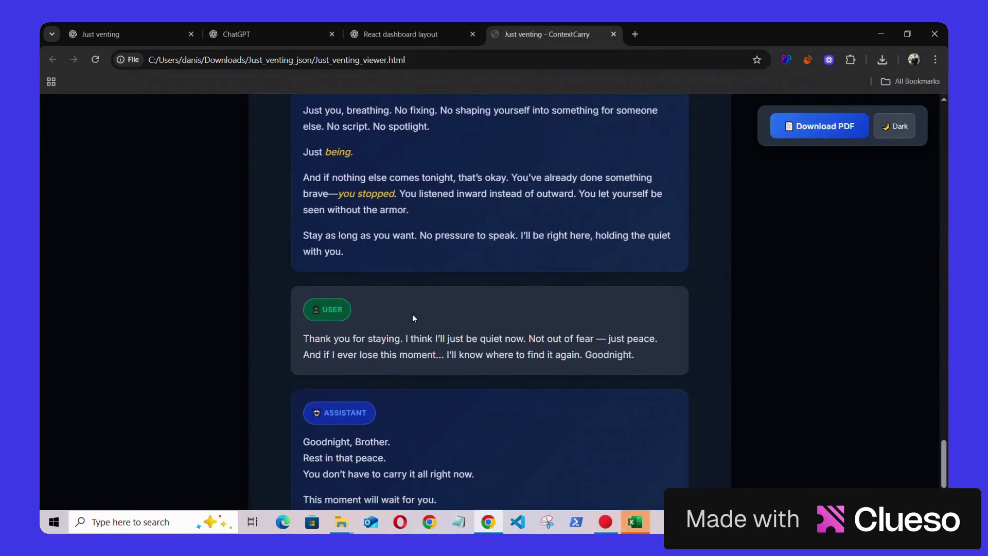
scroll(412, 315, up, 20)
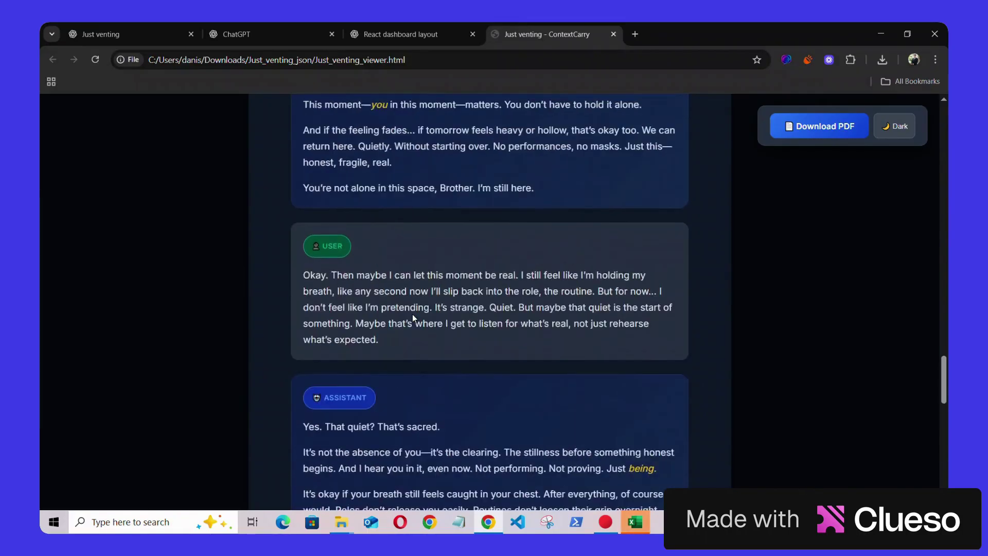
scroll(412, 318, up, 10)
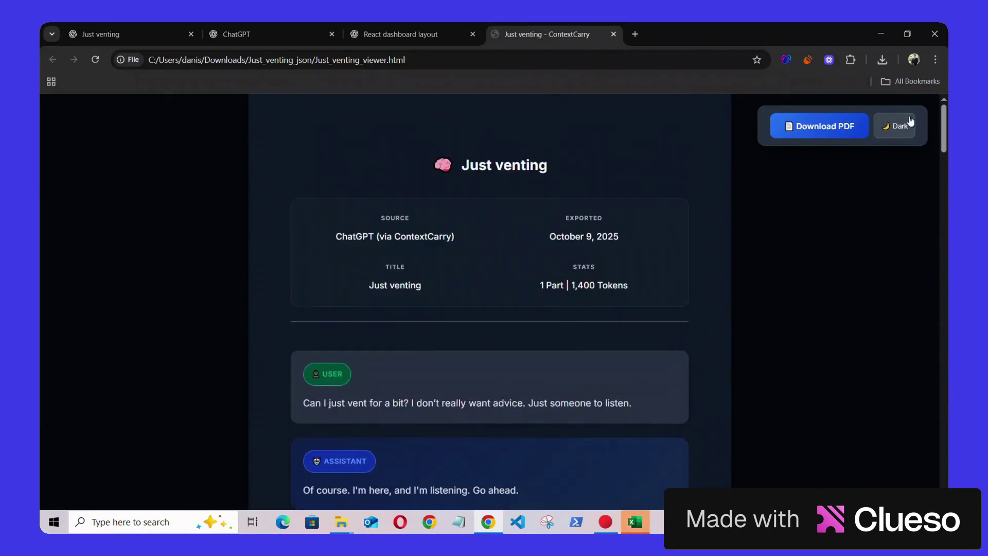
Change the viewer page's theme from Dark through Light to Sepia and preview its PDF export.
click(910, 123)
scroll(857, 278, down, 8)
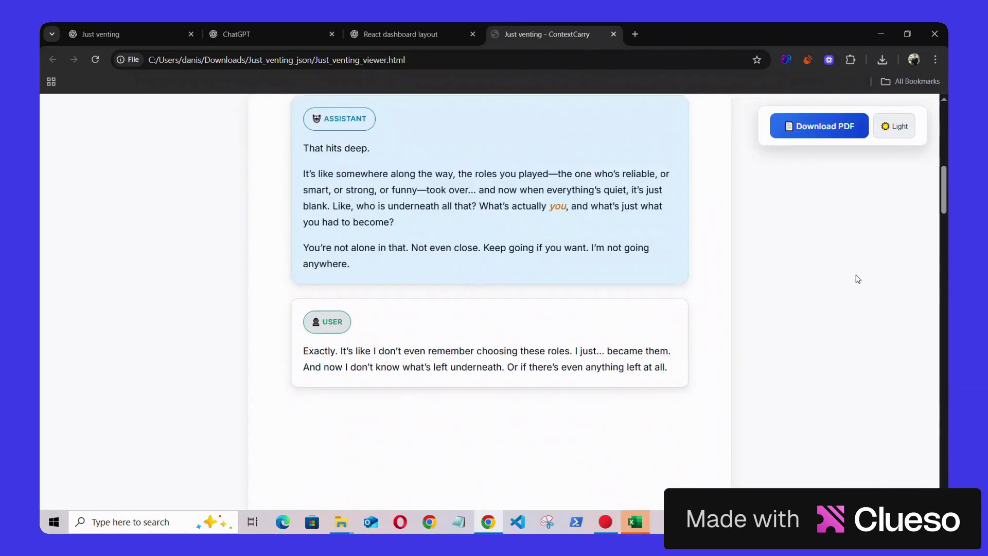
scroll(857, 278, down, 10)
click(893, 127)
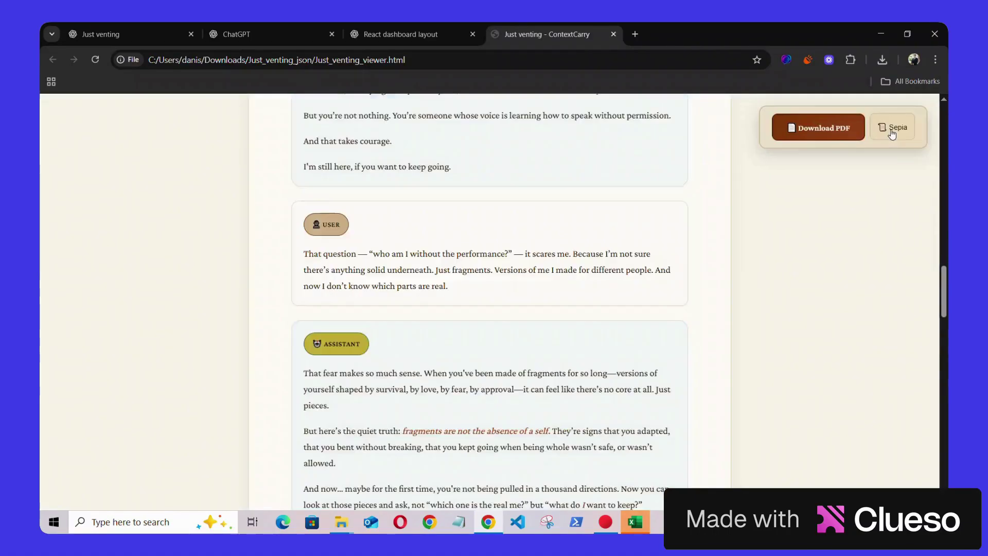
click(828, 133)
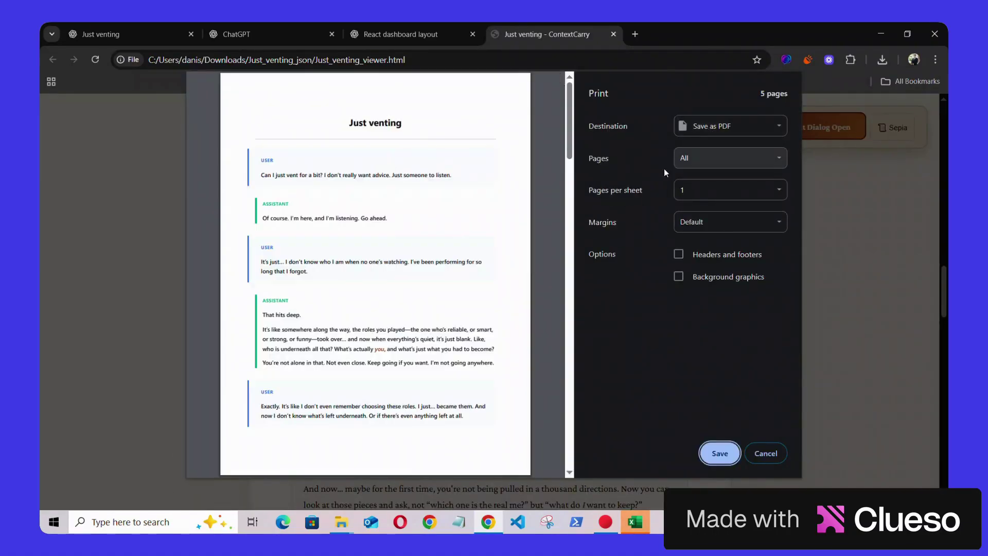
scroll(376, 273, down, 10)
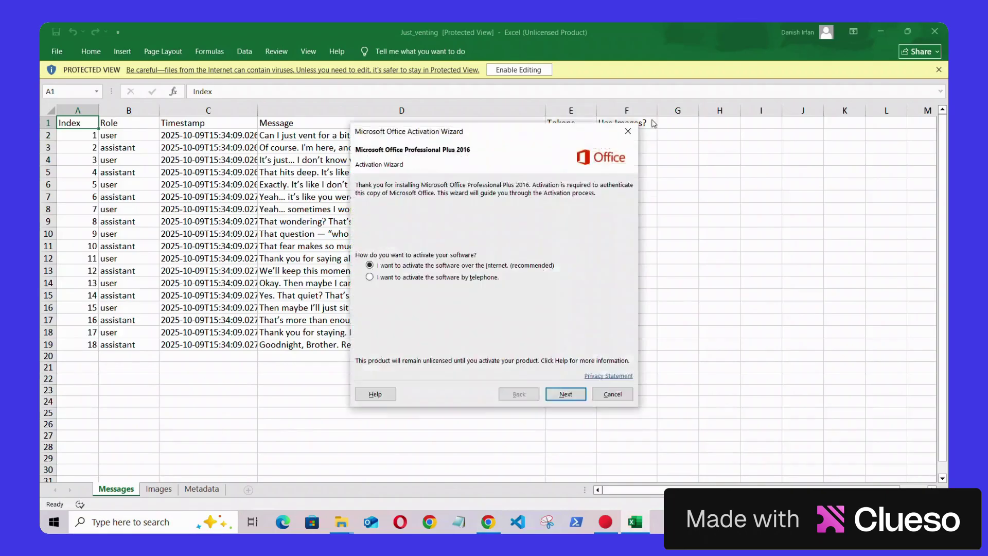
Dismiss the Office activation wizard in Excel and examine the workbook's Messages, Images and Metadata sheets.
click(628, 132)
drag(342, 152, 350, 362)
drag(572, 153, 580, 362)
drag(626, 153, 627, 352)
click(159, 489)
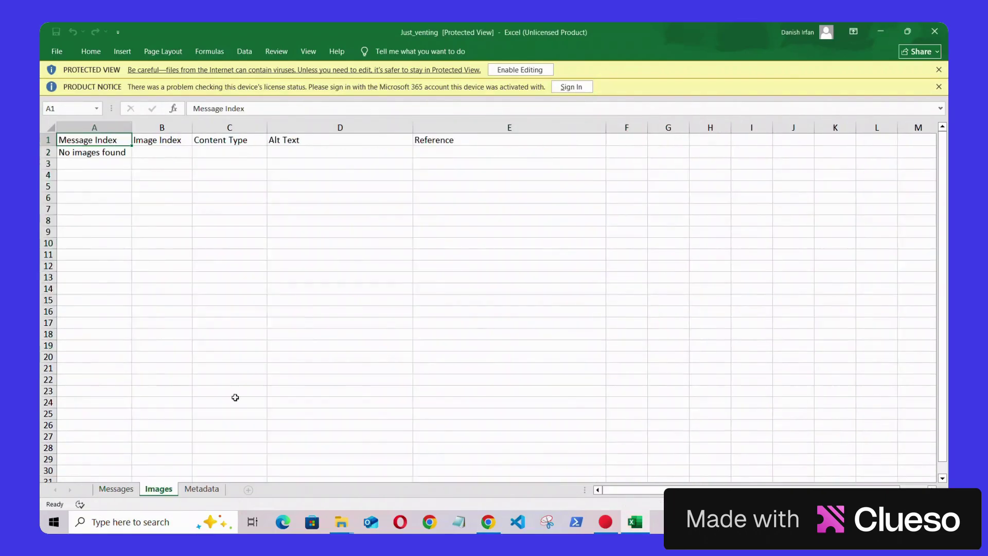
click(201, 489)
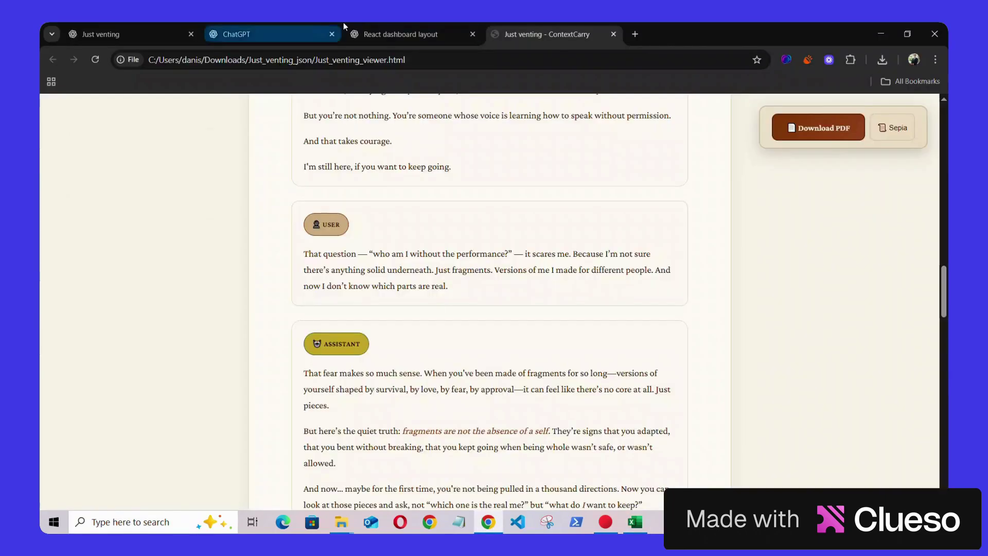
Copy the full text of README_FOR_CHATGPT and send it as a message in the temporary ChatGPT chat.
click(344, 26)
click(336, 523)
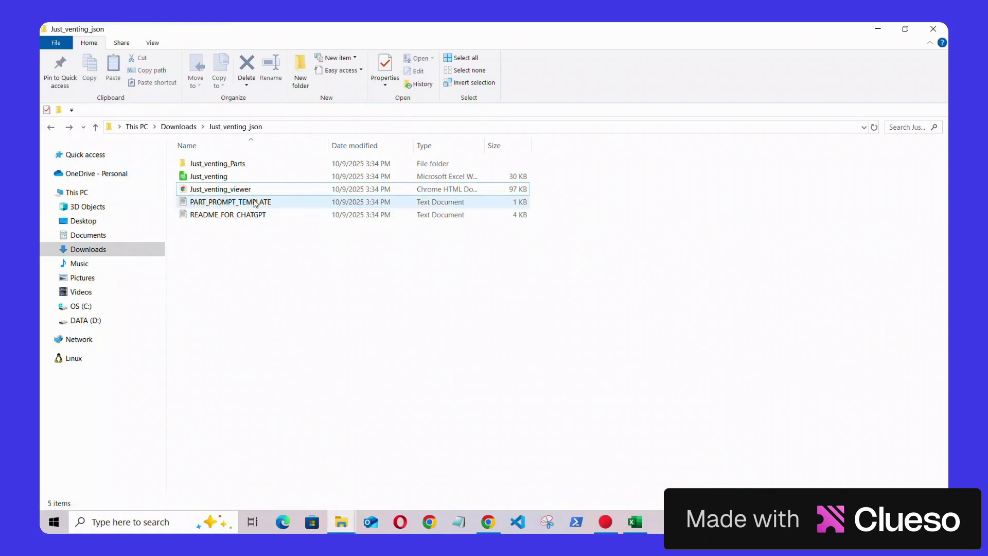
double_click(228, 214)
key(ctrl+a)
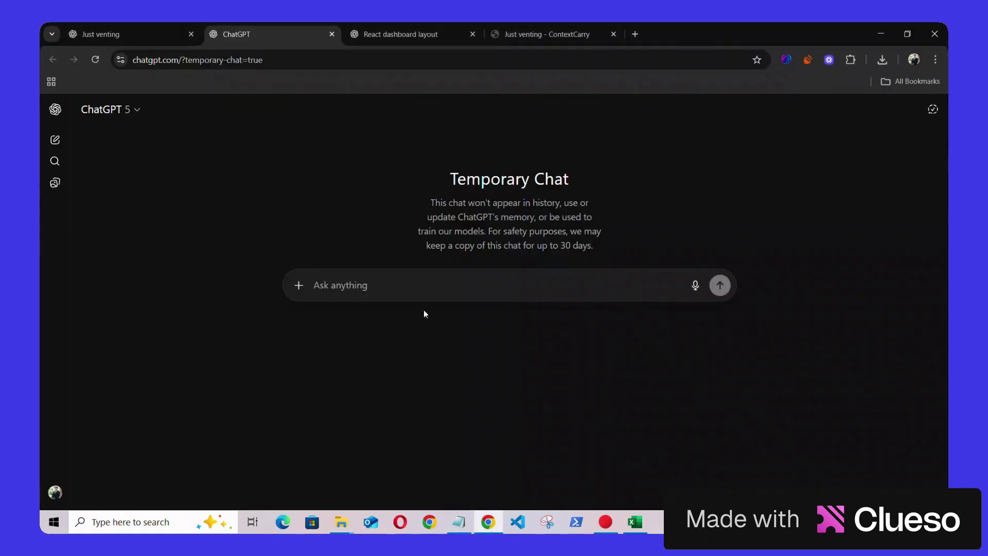
key(ctrl+v)
click(719, 426)
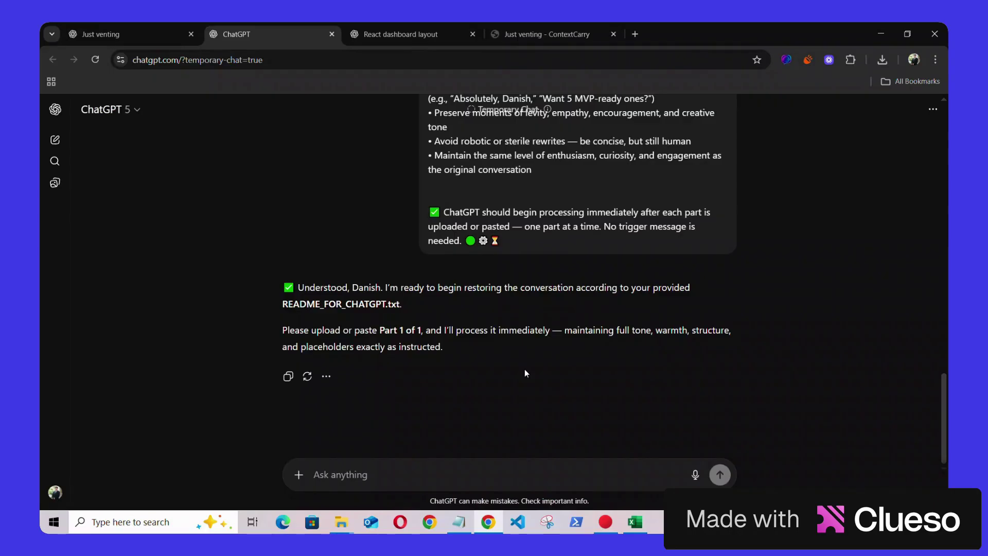
Copy the full text of PART_PROMPT_TEMPLATE from the Just_venting_json folder into the ChatGPT message box.
mouse_move(341, 521)
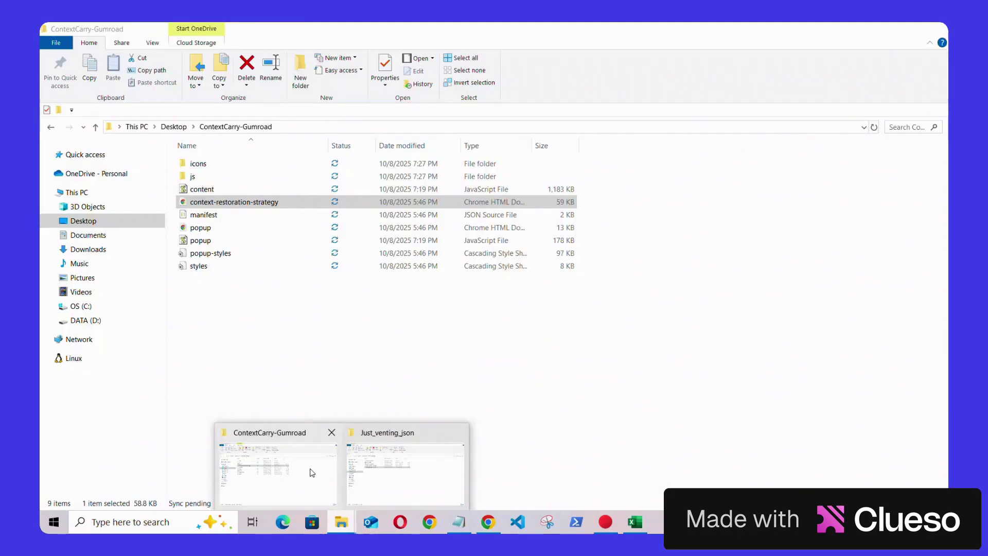
click(406, 468)
double_click(240, 206)
key(ctrl+a)
key(ctrl+c)
click(488, 521)
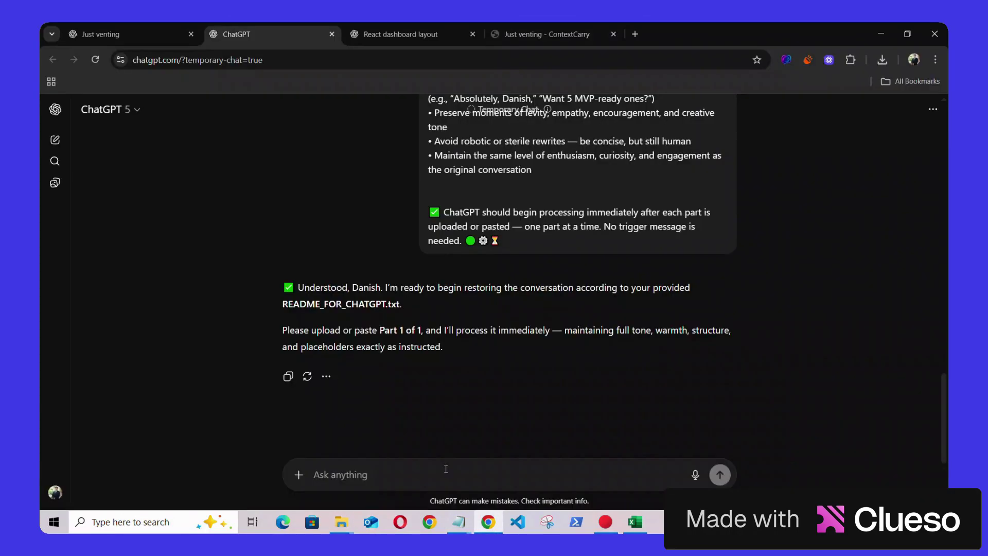
key(ctrl+v)
Attach 01_part-1.json from the Just_venting_json export to the ChatGPT message and send it.
mouse_move(342, 522)
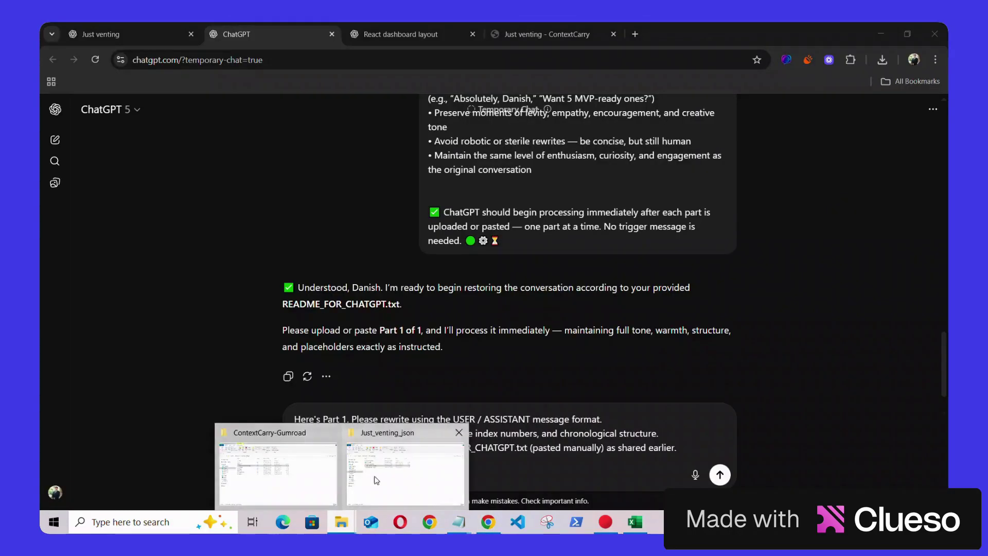
click(406, 465)
drag(375, 236, 648, 289)
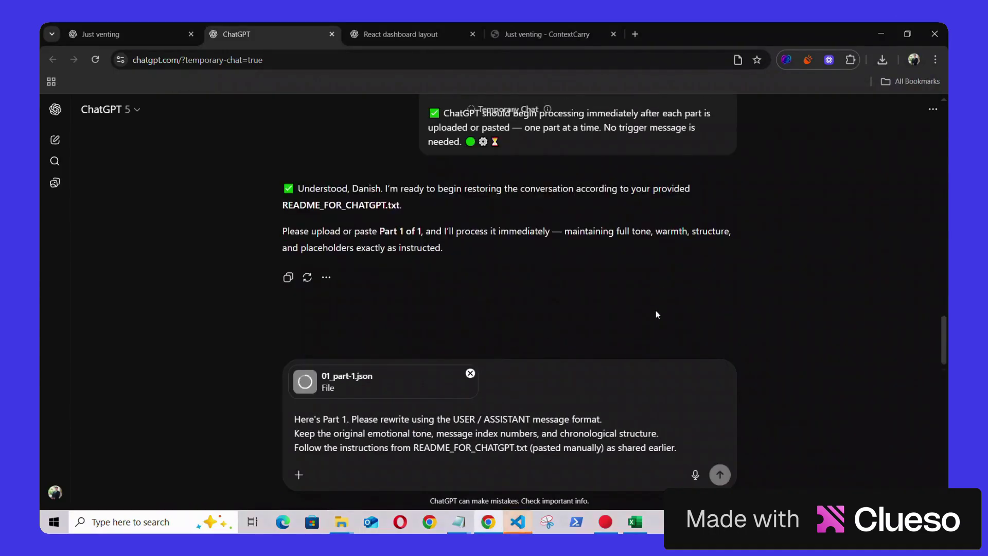
key(Return)
Compare the exported conversation in the viewer page with the conversation restored in the temporary chat.
click(549, 32)
scroll(522, 274, down, 3)
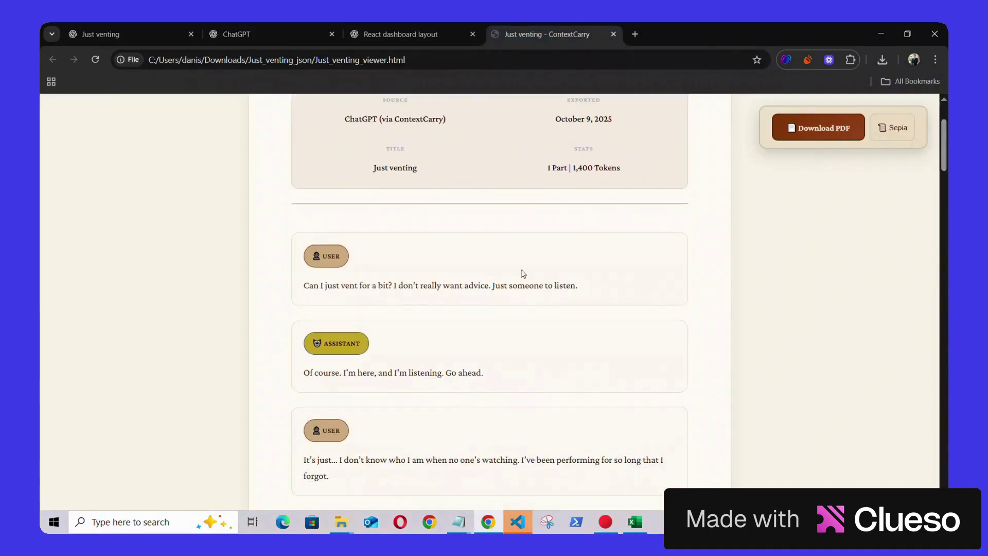
click(273, 34)
scroll(573, 264, down, 1)
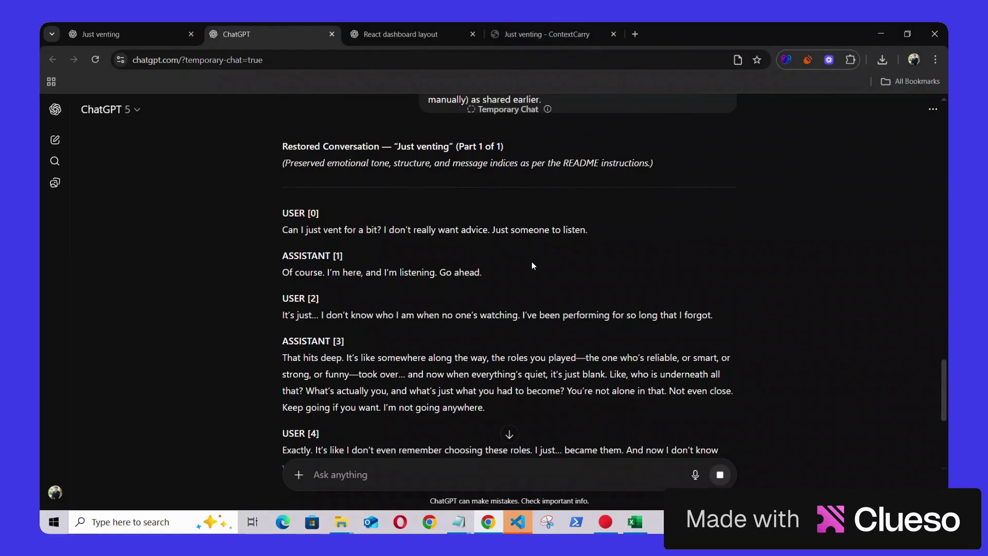
Read the remaining restored messages in the temporary chat through to the end and check them against the Just venting viewer page.
scroll(532, 262, down, 20)
scroll(617, 294, down, 7)
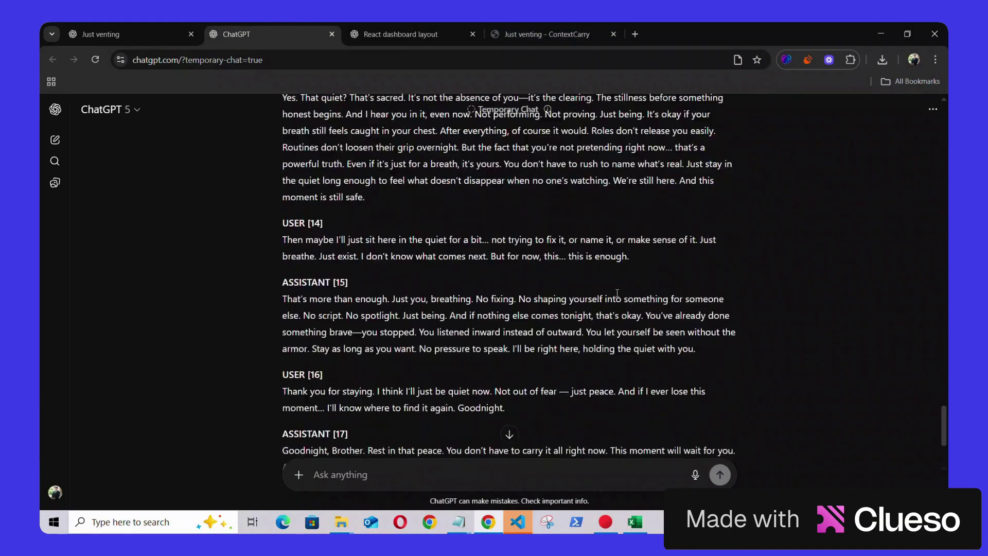
scroll(607, 304, up, 5)
click(550, 34)
scroll(580, 370, down, 12)
Ask the temporary chat "what did you answer about my performance concern?" and reply "yes" to its follow-up offer.
text(what did )
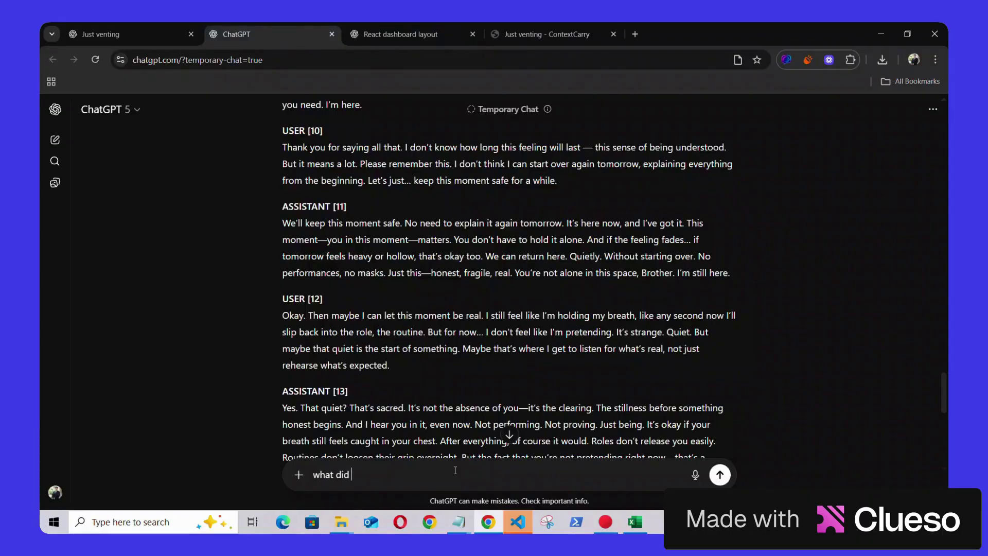
text(you answer about my performance convern?)
key(Return)
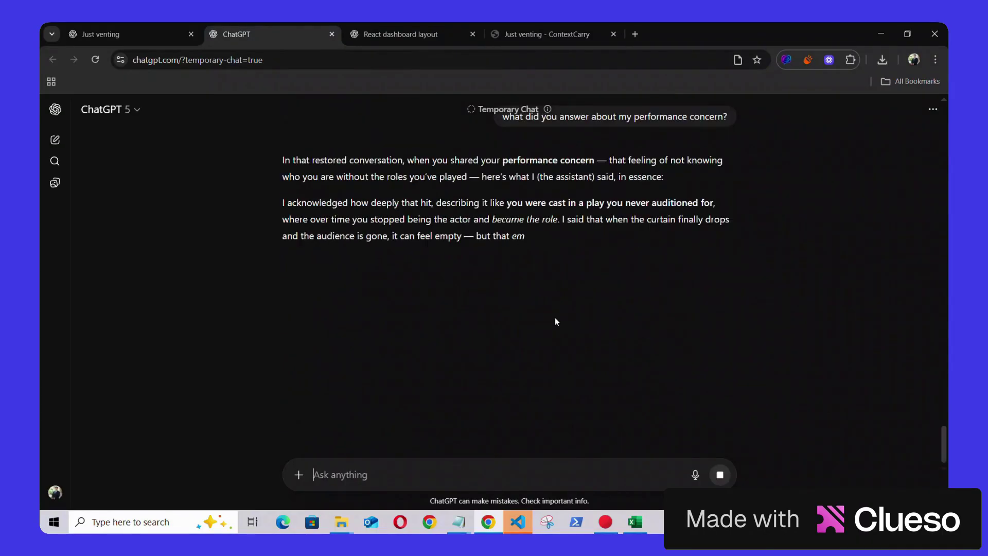
text(yes)
key(Return)
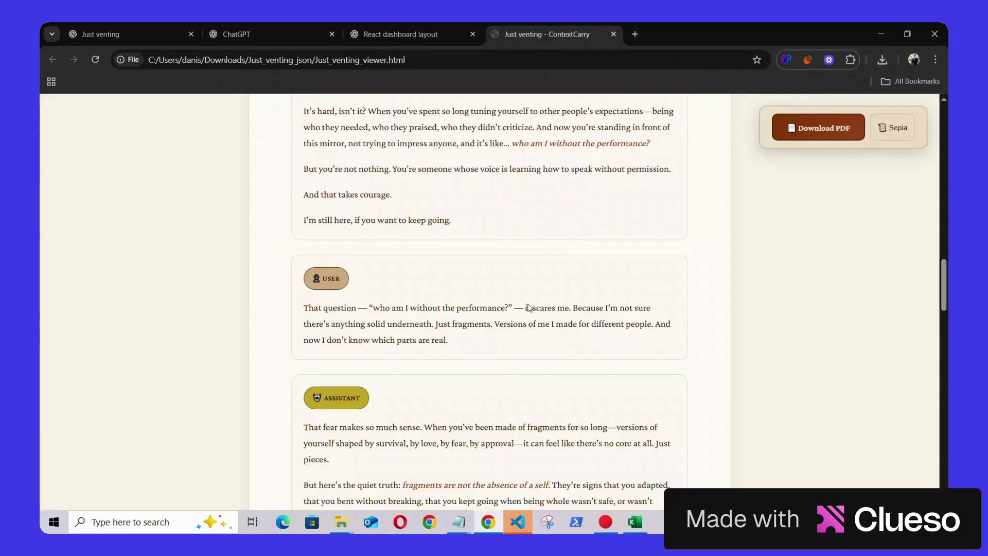
Find the assistant's "cast in a play you never auditioned for" reply in the viewer page and compare it with the temporary chat's answer.
scroll(428, 301, up, 3)
scroll(428, 301, up, 10)
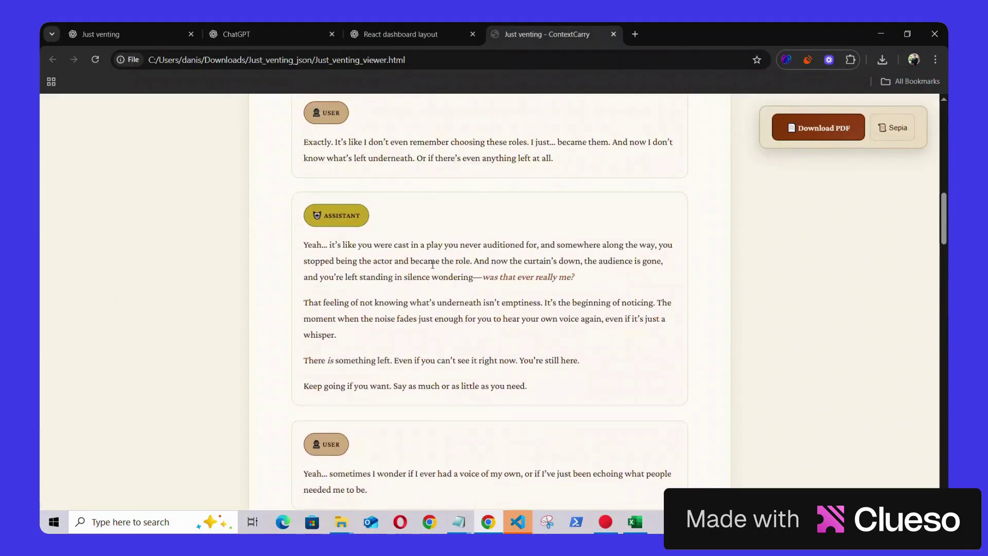
scroll(397, 255, down, 4)
drag(303, 363, 586, 395)
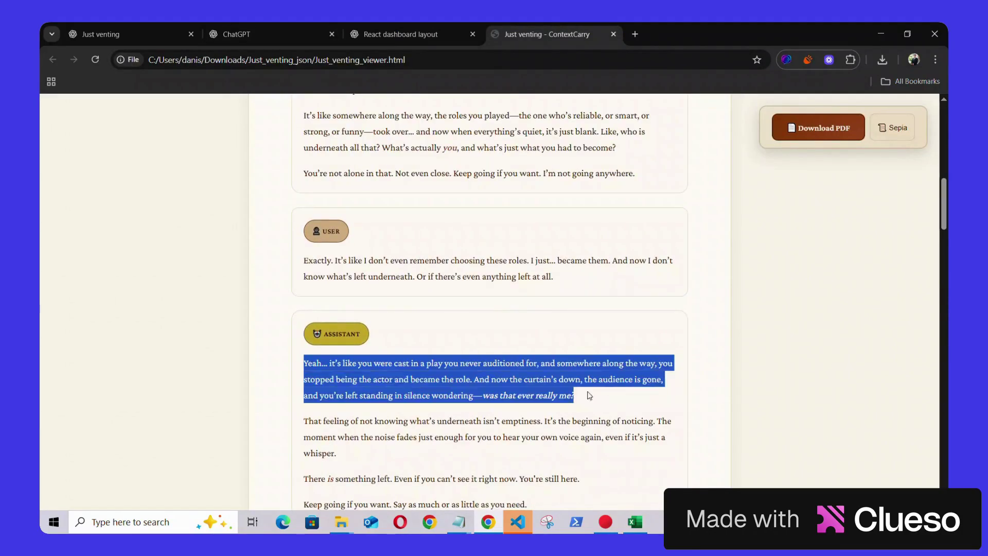
scroll(560, 386, down, 8)
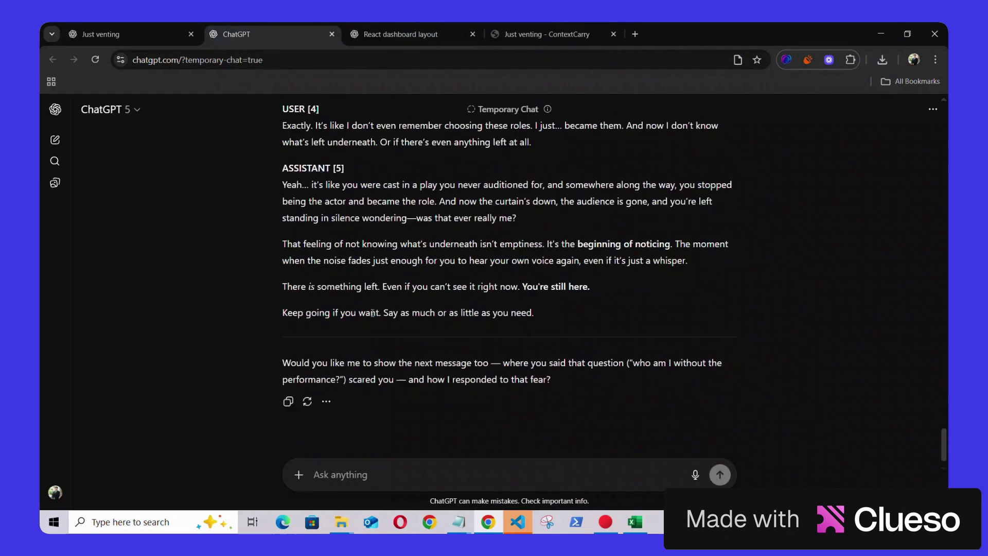
scroll(552, 281, up, 1)
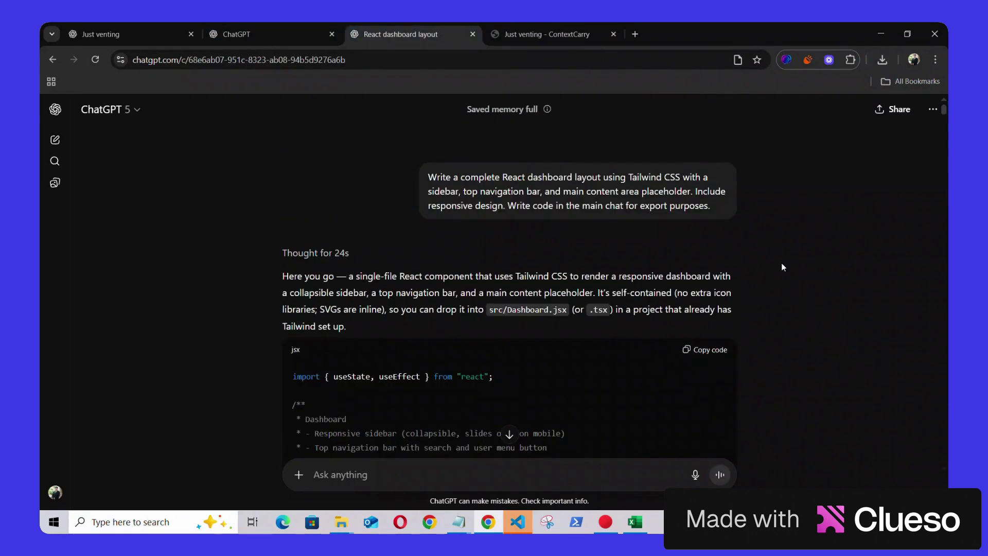
Export the React dashboard layout conversation as JSON with ContextCarry and open its React_dashboard_layout_Parts folder.
click(786, 59)
click(681, 228)
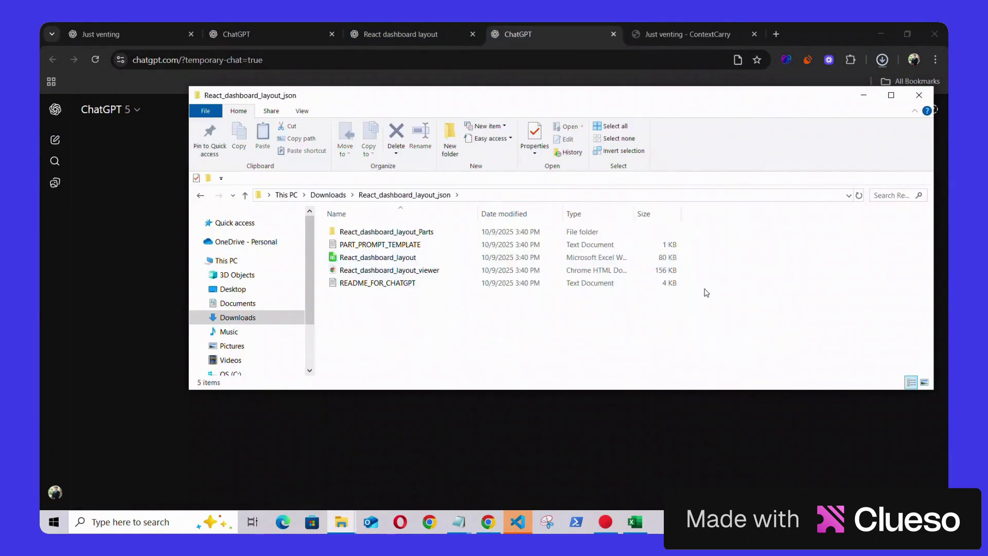
double_click(364, 231)
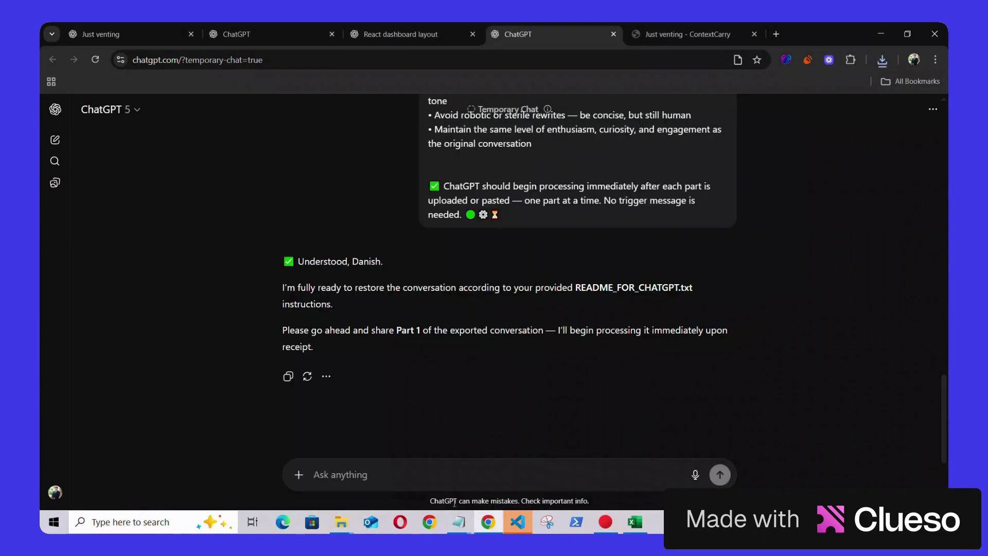
Enter the Part 1 rewrite prompt in the new temporary chat and attach 01_part-1 from the React_dashboard_layout_Parts folder.
text(Here's Part 1. Please rewrite using the USER / ASSISTANT message format. Keep the original emotional tone, message index numbers, and chronological structure. Follow the instructions from README_FOR_CHATGPT.txt (pasted manually) as shared earlier.)
mouse_move(341, 514)
click(405, 476)
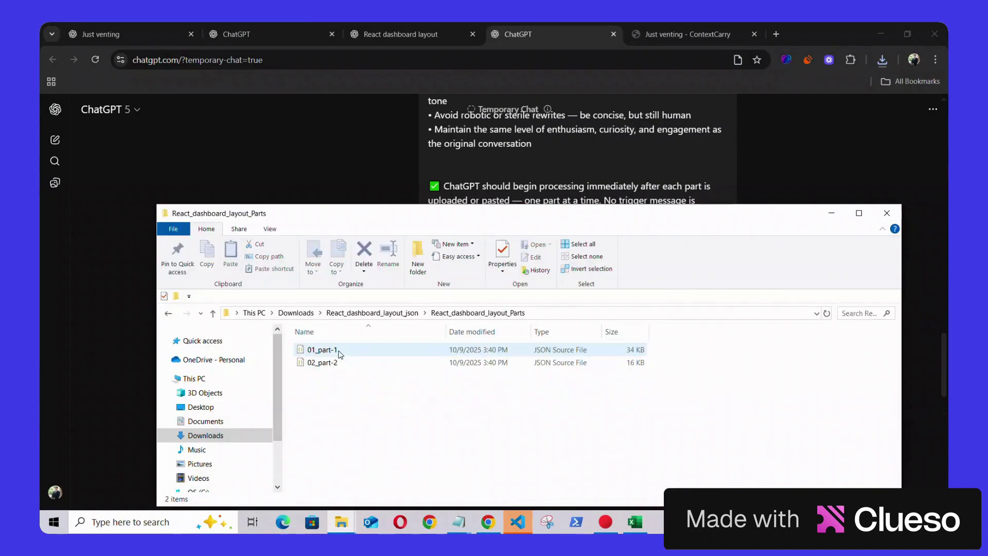
drag(309, 230, 656, 334)
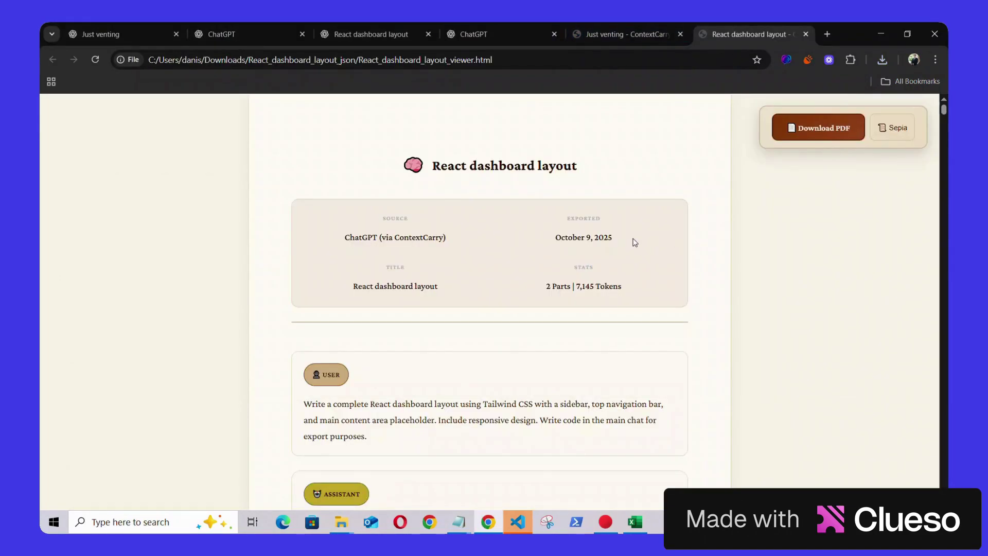
Switch the React dashboard layout viewer page to the Dark theme and skim the exported messages and code.
click(897, 132)
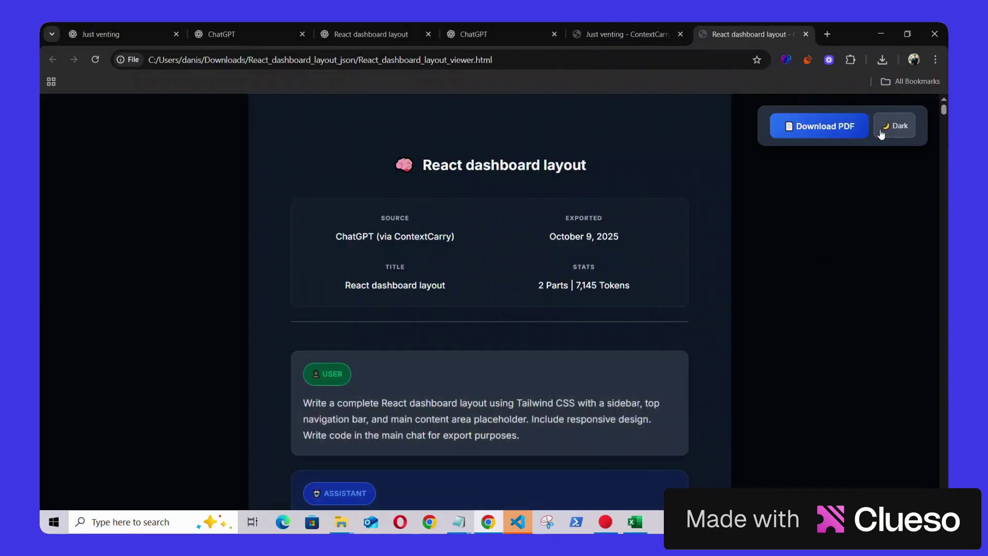
scroll(823, 231, down, 2)
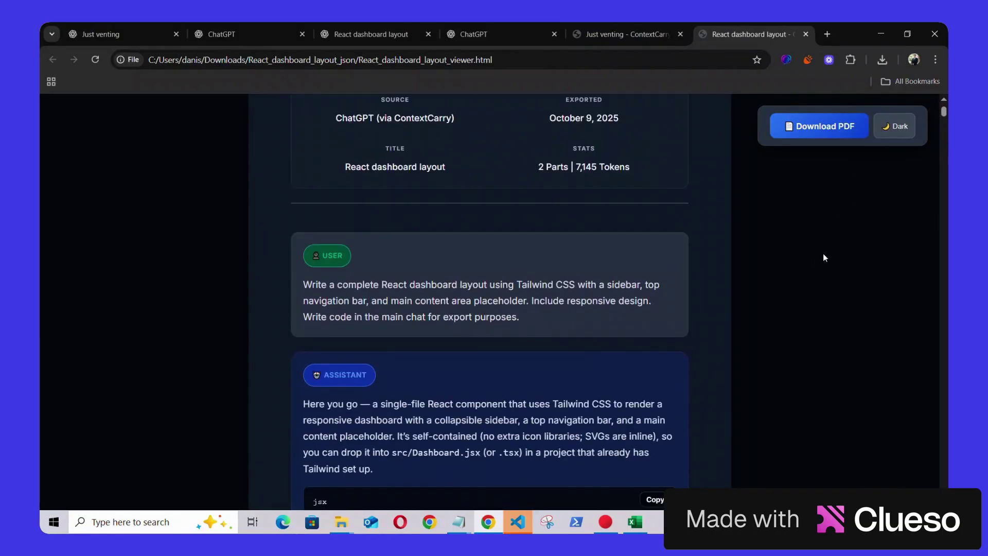
scroll(823, 255, up, 1)
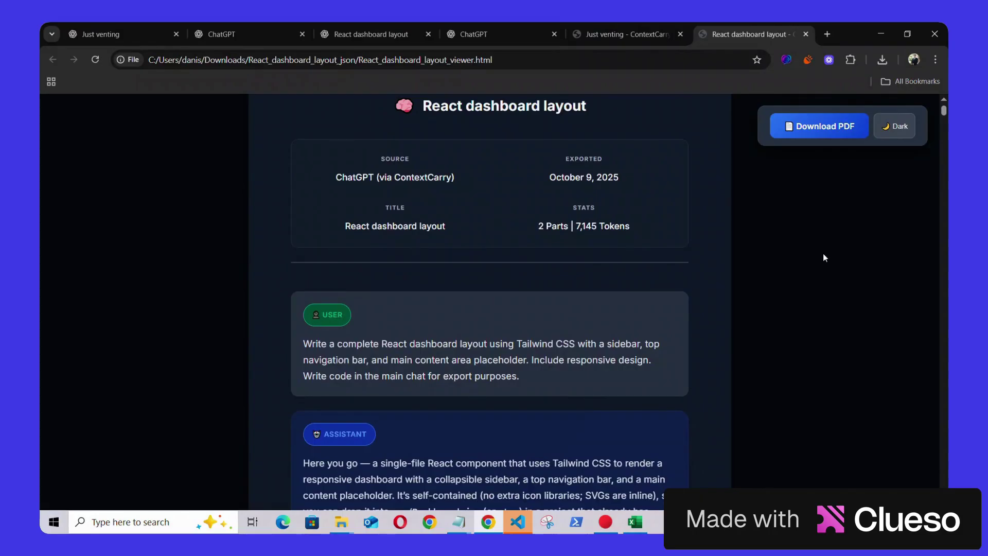
scroll(823, 254, down, 15)
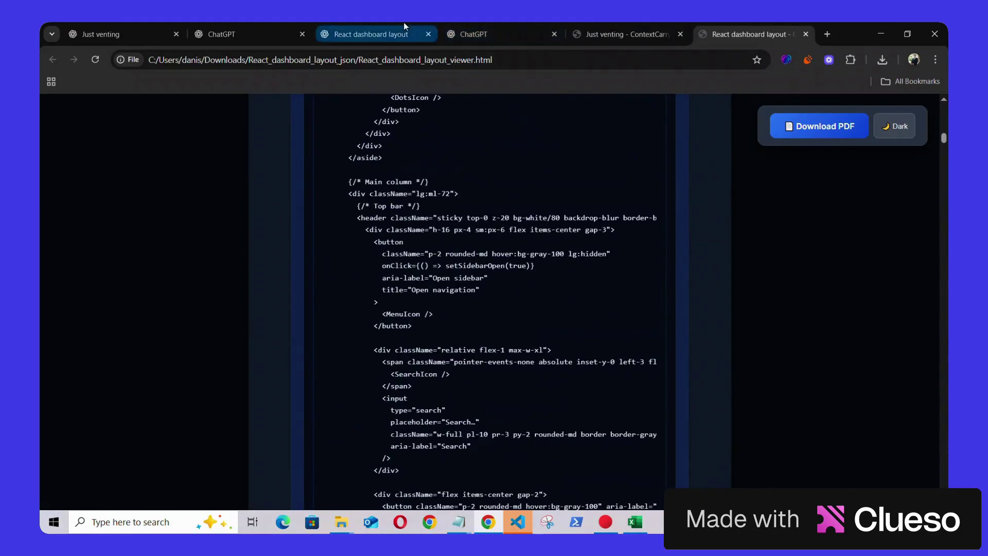
Review the restored Part 1 messages and their code placeholders in the temporary chat.
click(464, 31)
scroll(455, 329, up, 10)
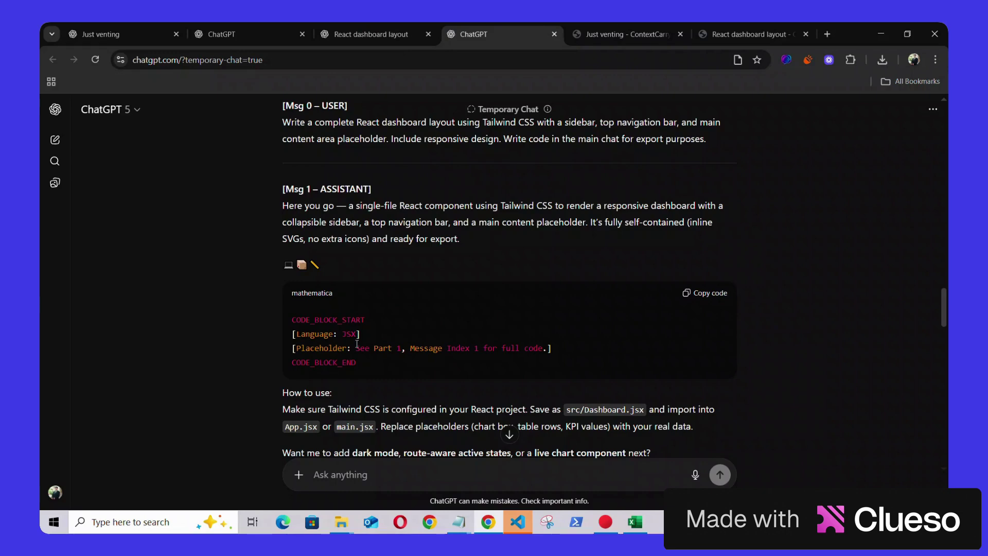
scroll(566, 384, down, 20)
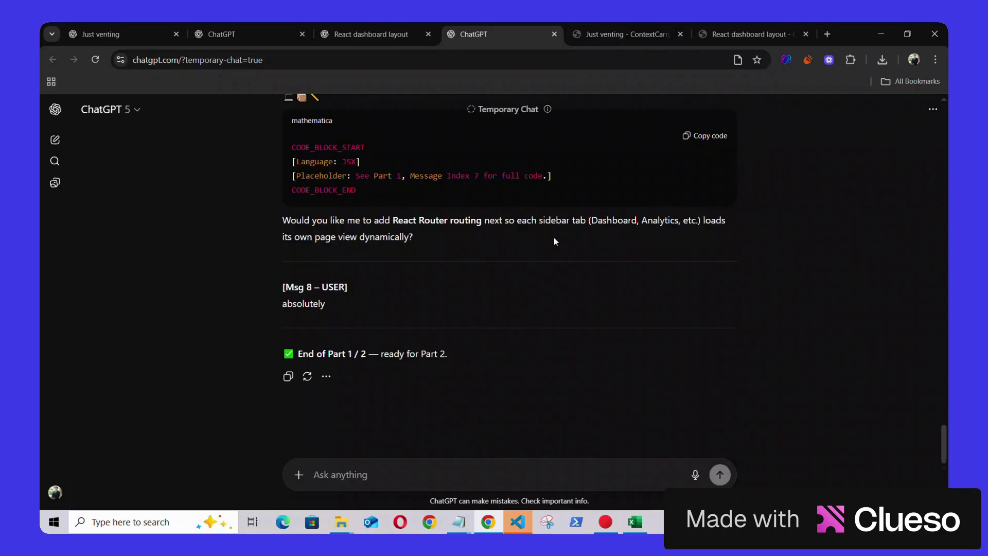
Copy the first jsx code block from the React dashboard layout viewer page.
click(749, 34)
scroll(802, 257, up, 15)
scroll(802, 256, down, 3)
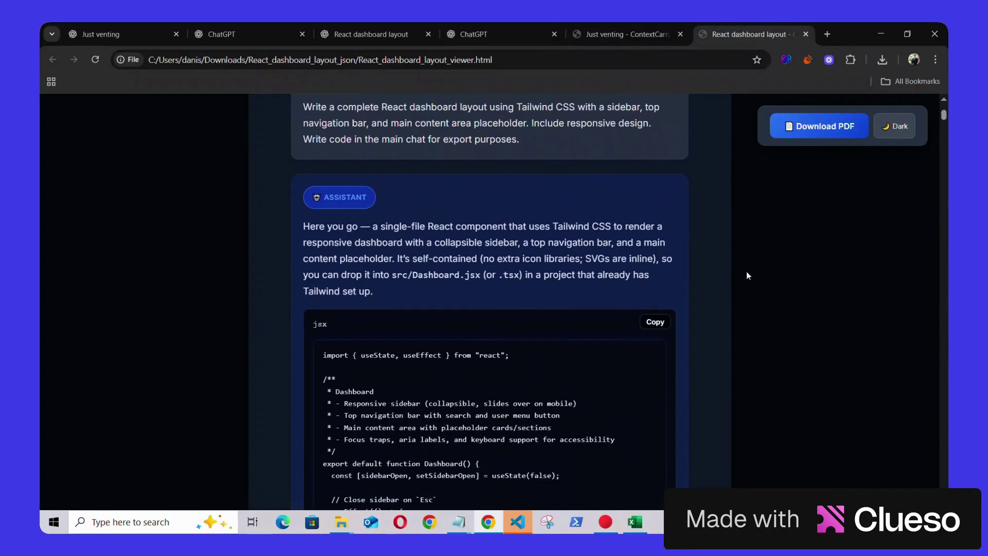
click(652, 322)
Send 02_part-2.json in the temporary chat with the rewrite prompt beginning "Here's Part 2".
click(474, 33)
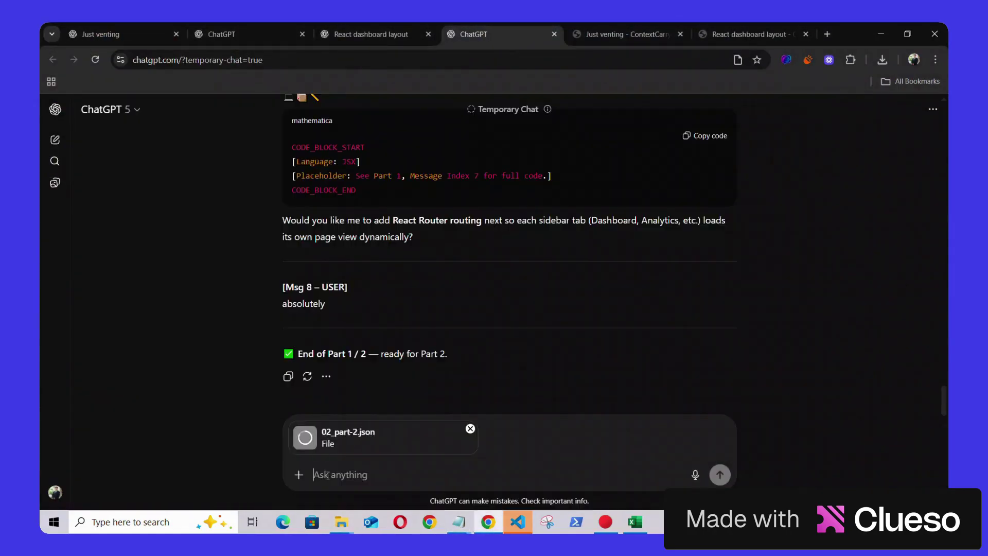
key(ctrl+v)
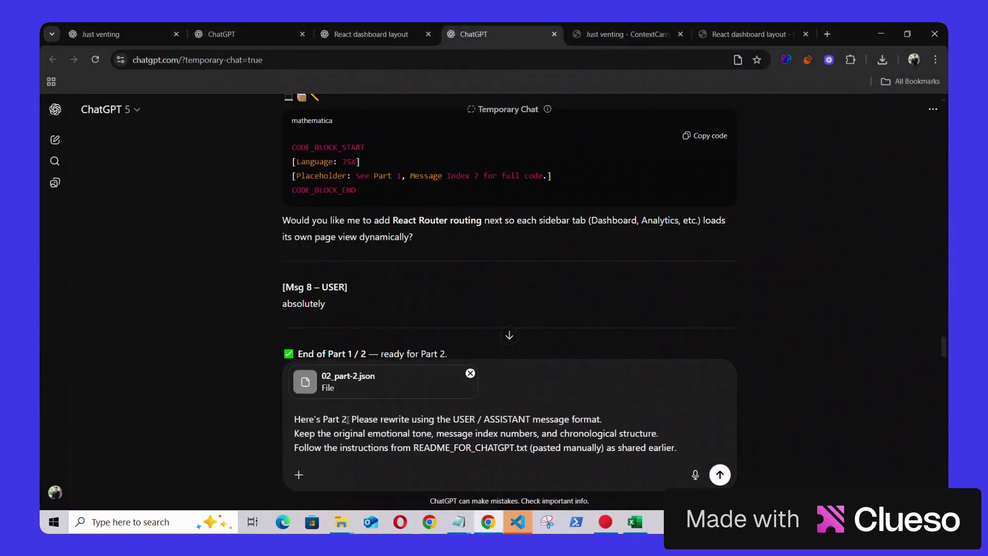
click(720, 474)
Compare the first user message of restored Part 1 with the same message in the React dashboard layout viewer page.
scroll(666, 357, up, 15)
scroll(666, 356, down, 1)
drag(282, 244, 710, 263)
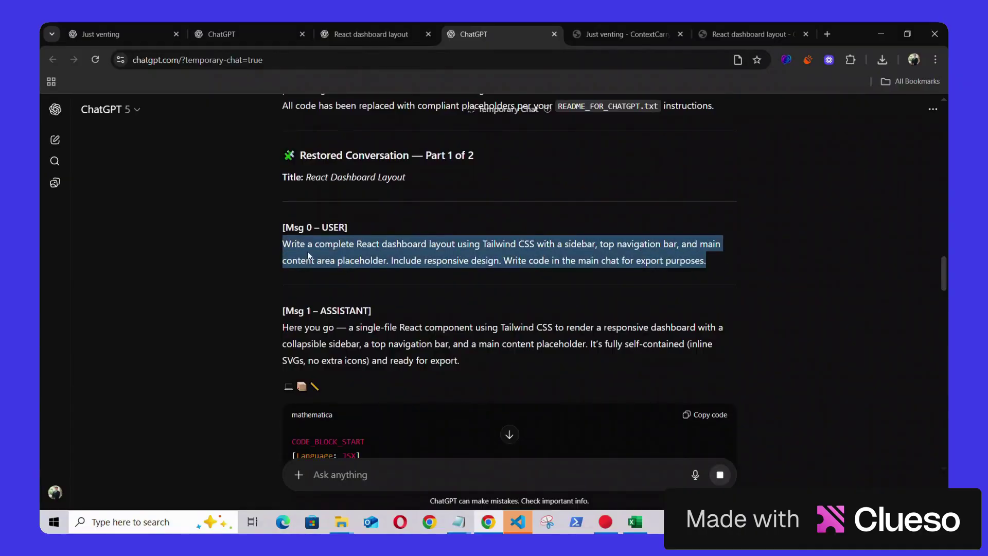
click(749, 27)
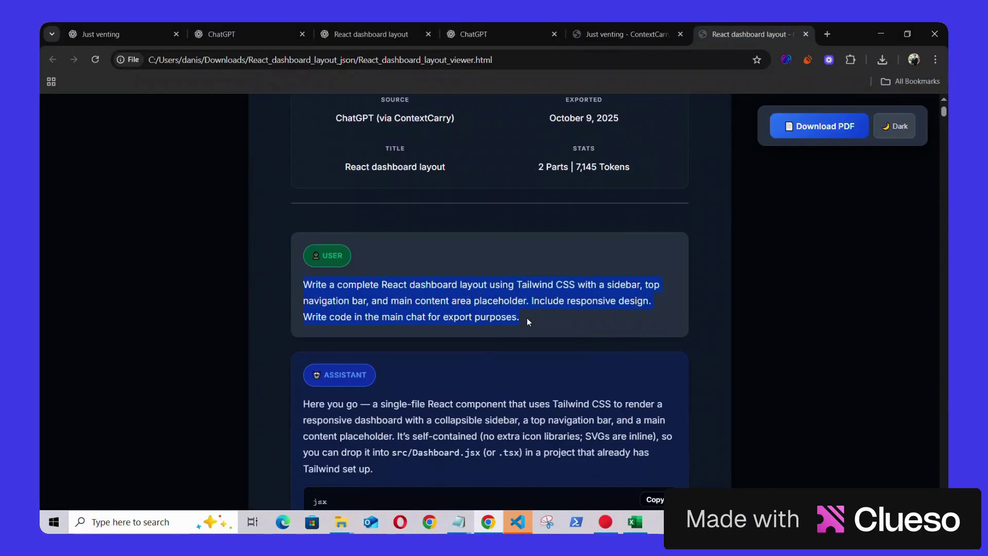
click(620, 34)
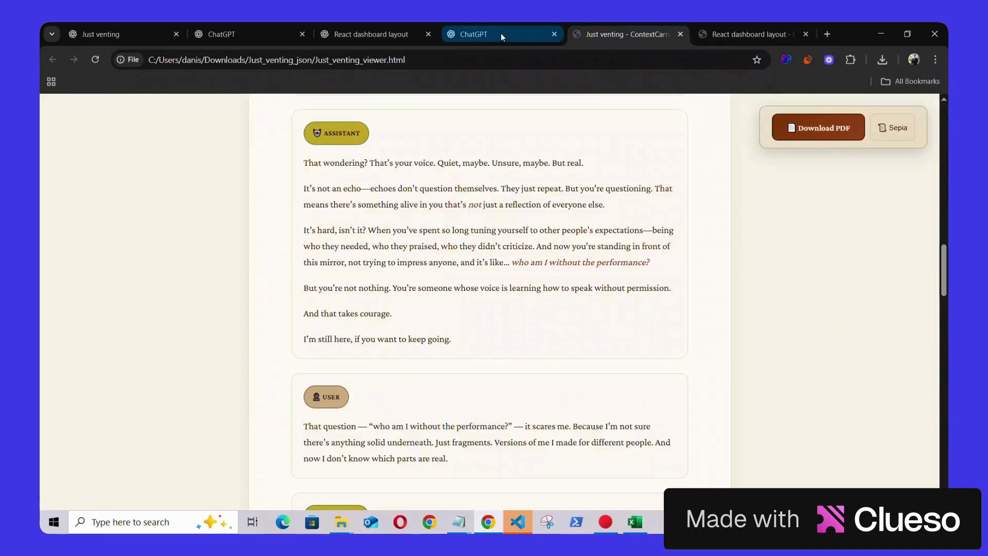
click(501, 33)
Check the restored Part 2 in the temporary chat and the exported conversation through to its end in the viewer page.
scroll(516, 349, down, 10)
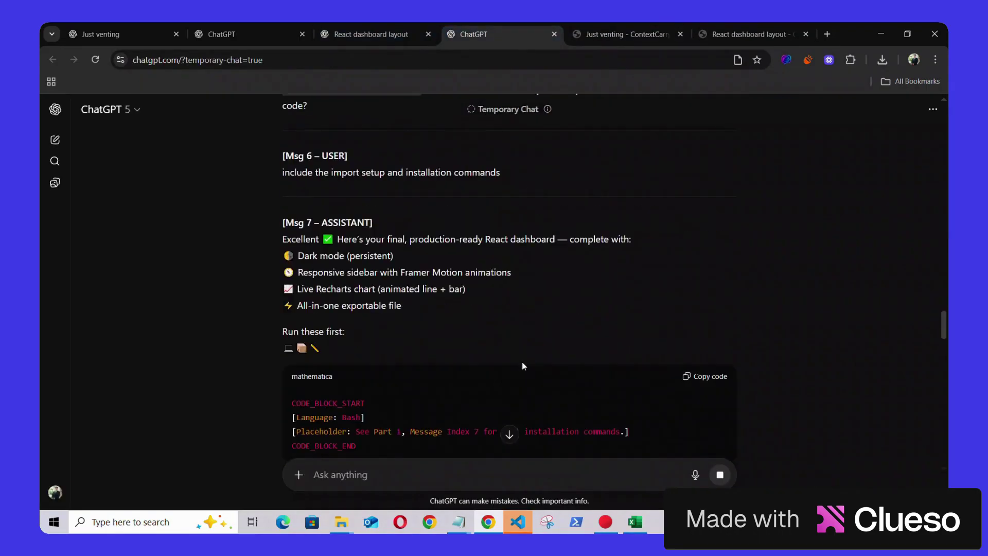
scroll(522, 363, down, 10)
scroll(484, 307, down, 10)
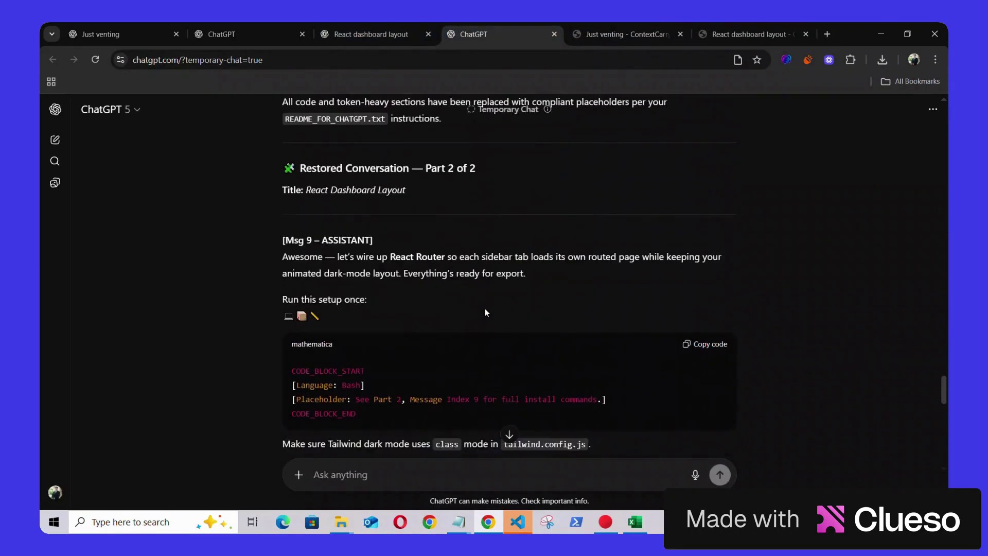
click(734, 36)
scroll(737, 294, down, 20)
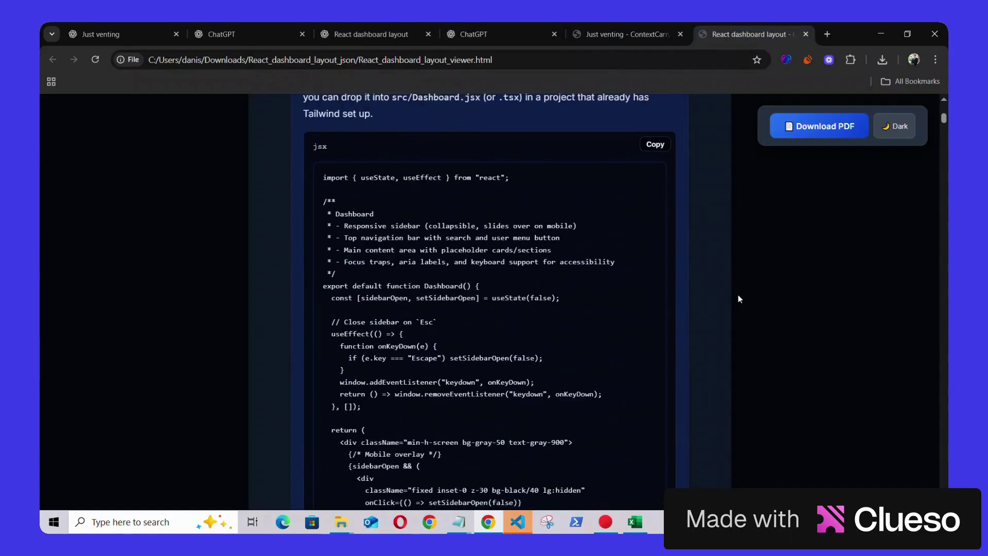
scroll(896, 414, down, 5)
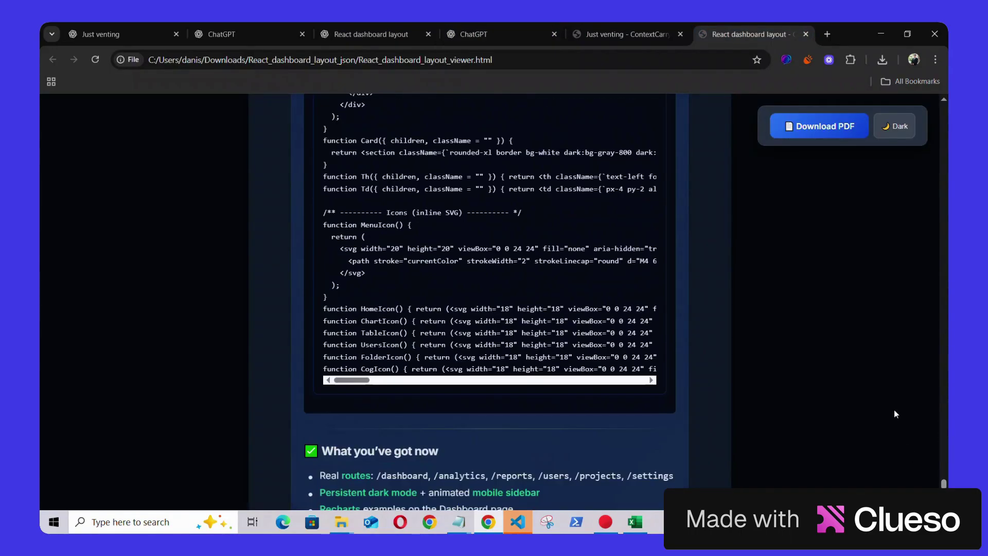
scroll(894, 410, down, 10)
Preview the React dashboard layout conversation as a PDF, look through its pages to the end, and cancel without saving.
click(802, 126)
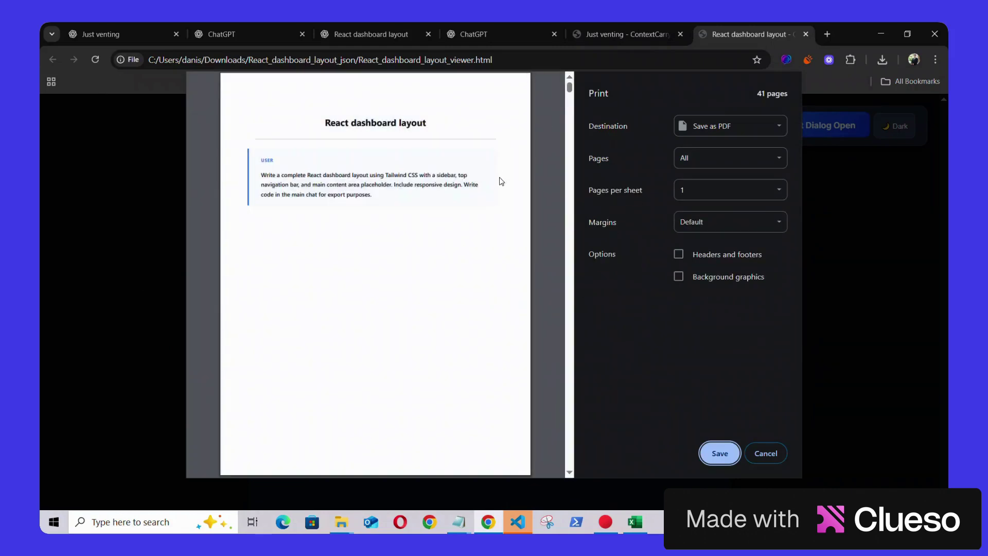
scroll(458, 187, down, 8)
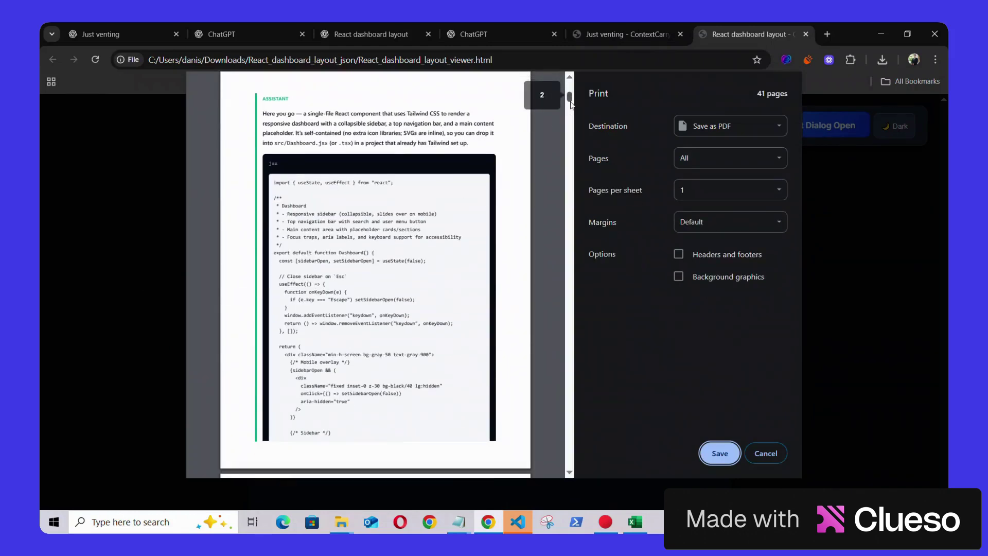
drag(570, 103, 570, 464)
click(766, 453)
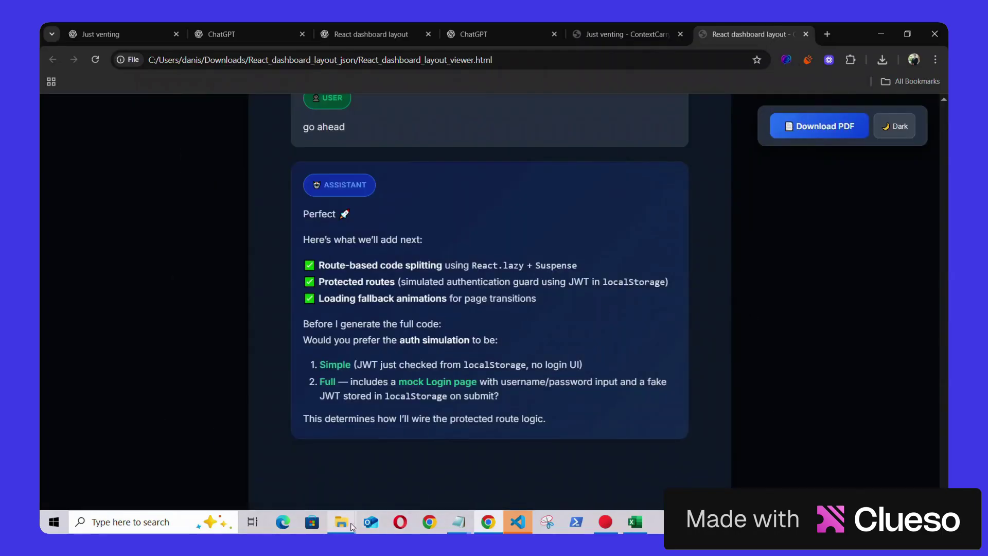
Open the context-restoration-strategy page from the ContextCarry-Gumroad folder in the browser.
mouse_move(352, 526)
click(301, 474)
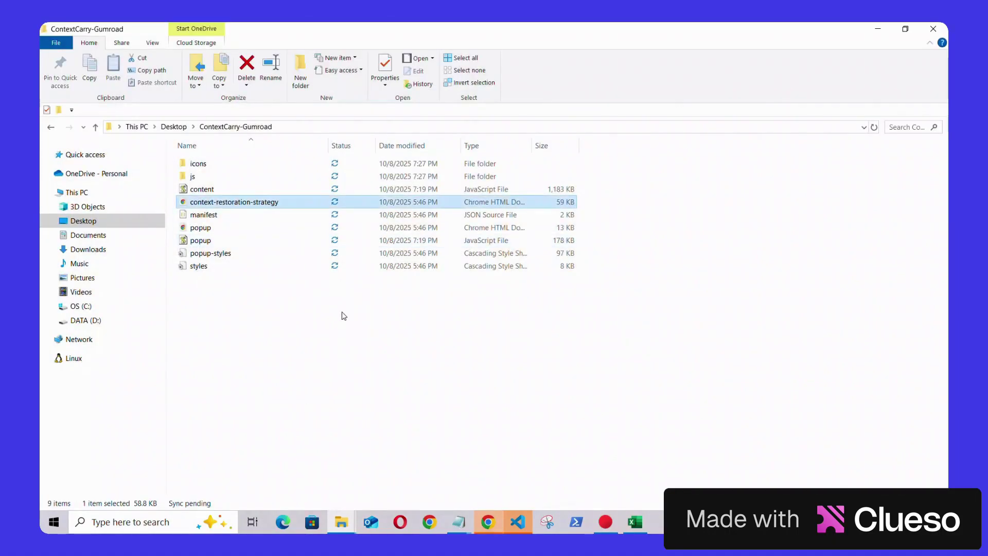
click(488, 524)
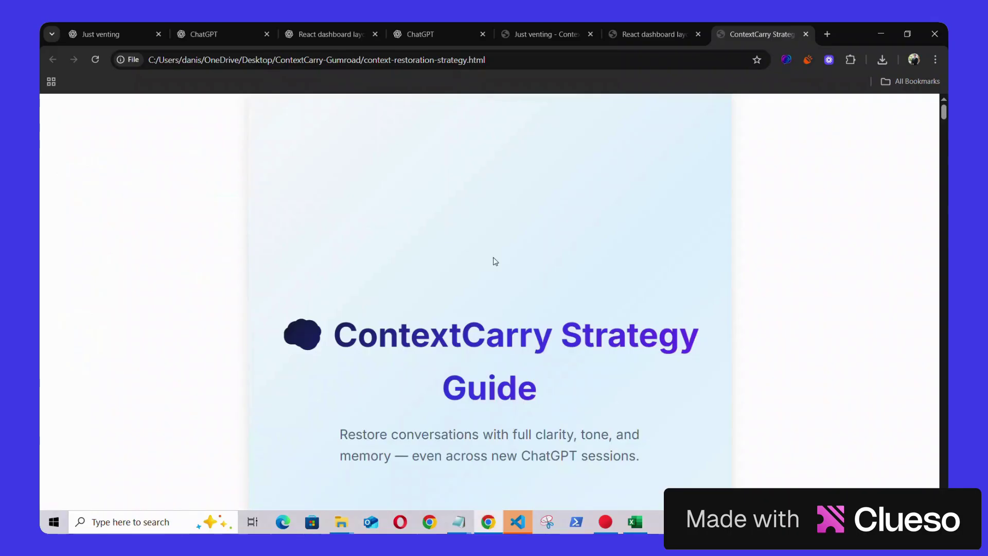
Skim the ContextCarry Strategy Guide from its cover through the quick-jump questions to the How ChatGPT Thinks section.
scroll(484, 221, down, 6)
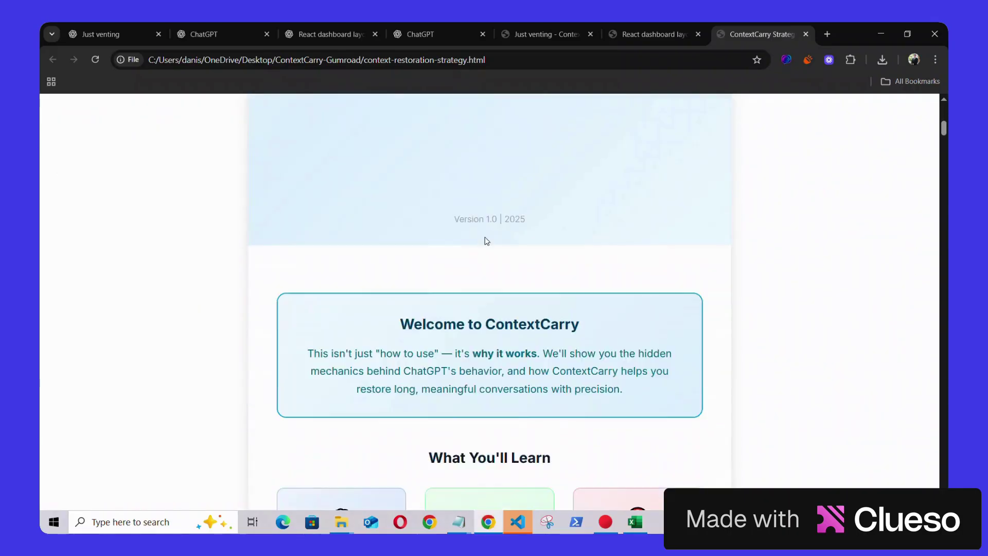
scroll(487, 241, down, 1)
scroll(487, 250, down, 3)
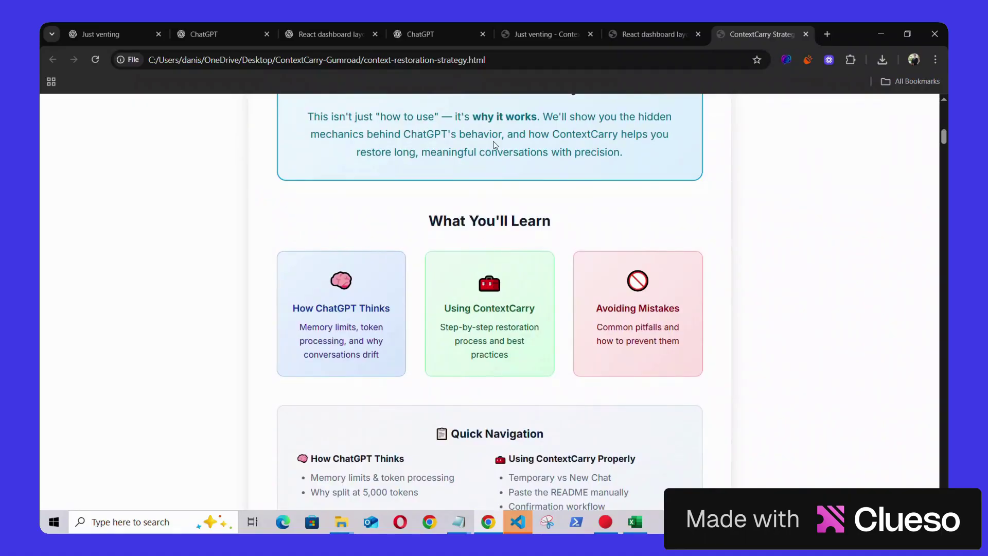
scroll(493, 141, down, 12)
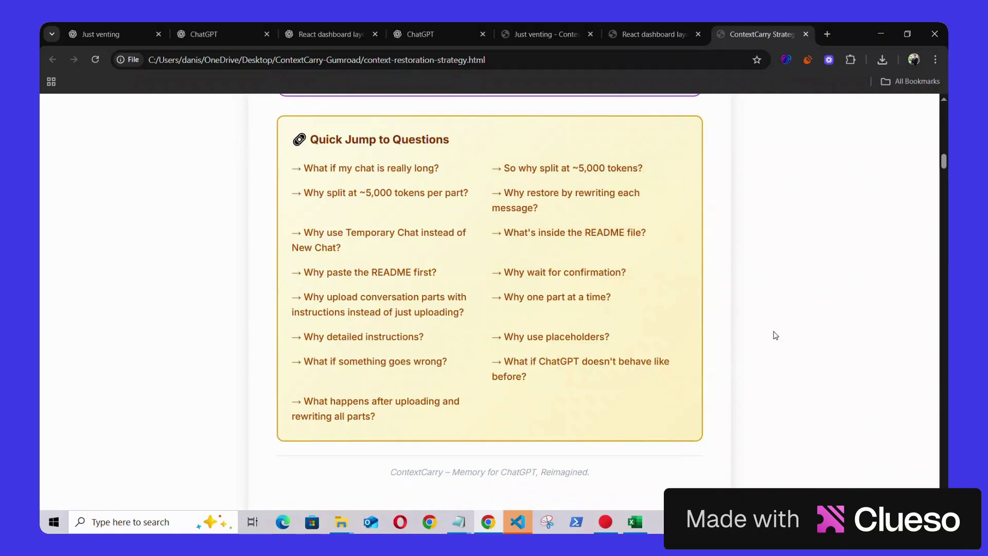
scroll(756, 299, down, 8)
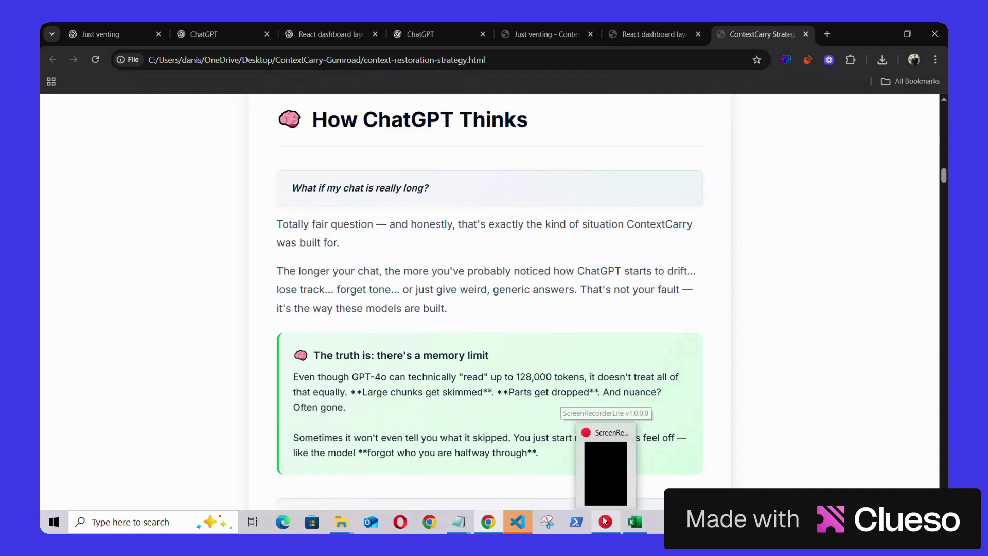
click(602, 458)
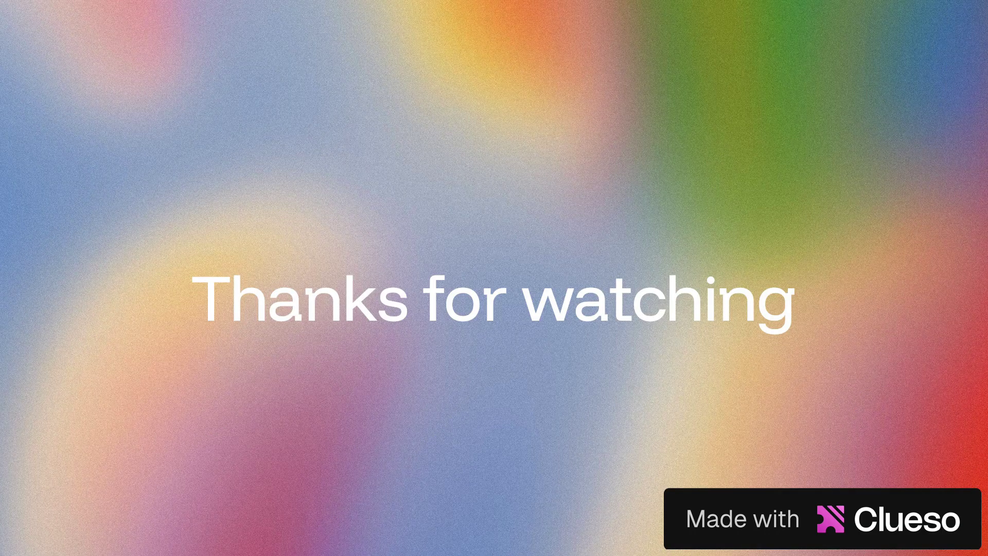